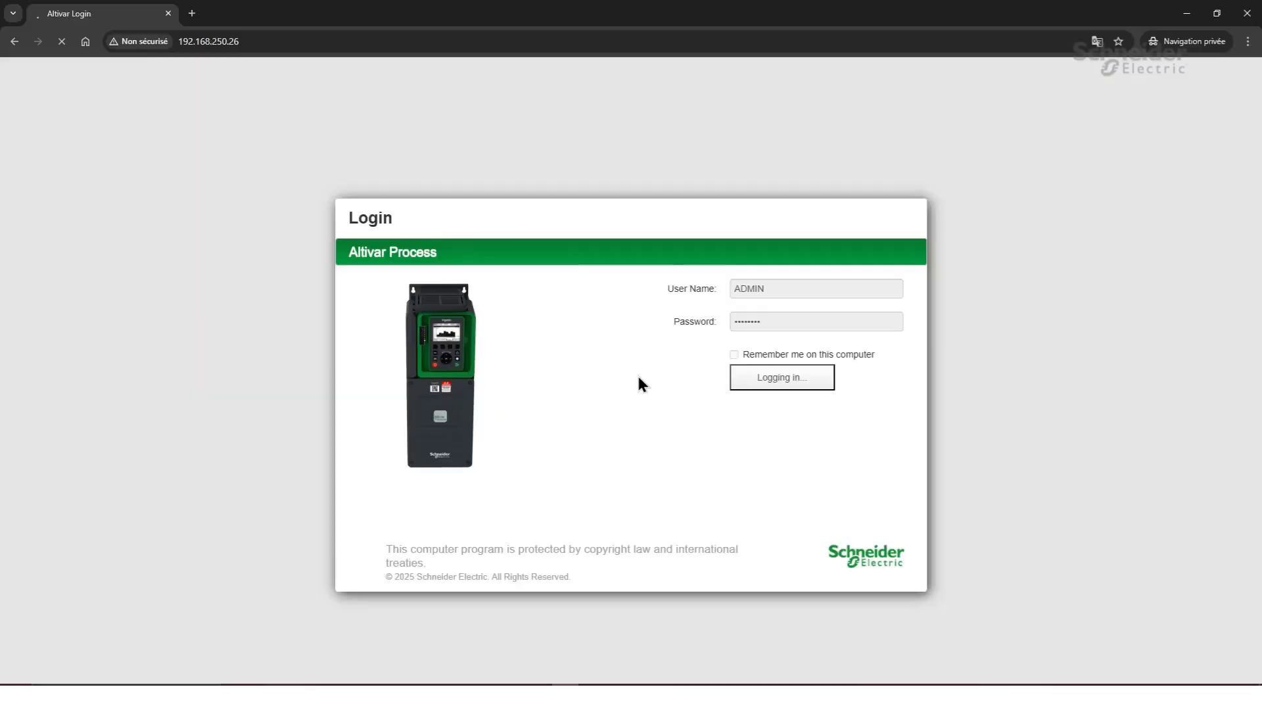
Step: Log in to the drive's web server, accept the safety warning and open the Predictive Maintenance dashboard
{"action": "key", "text": "Return"}
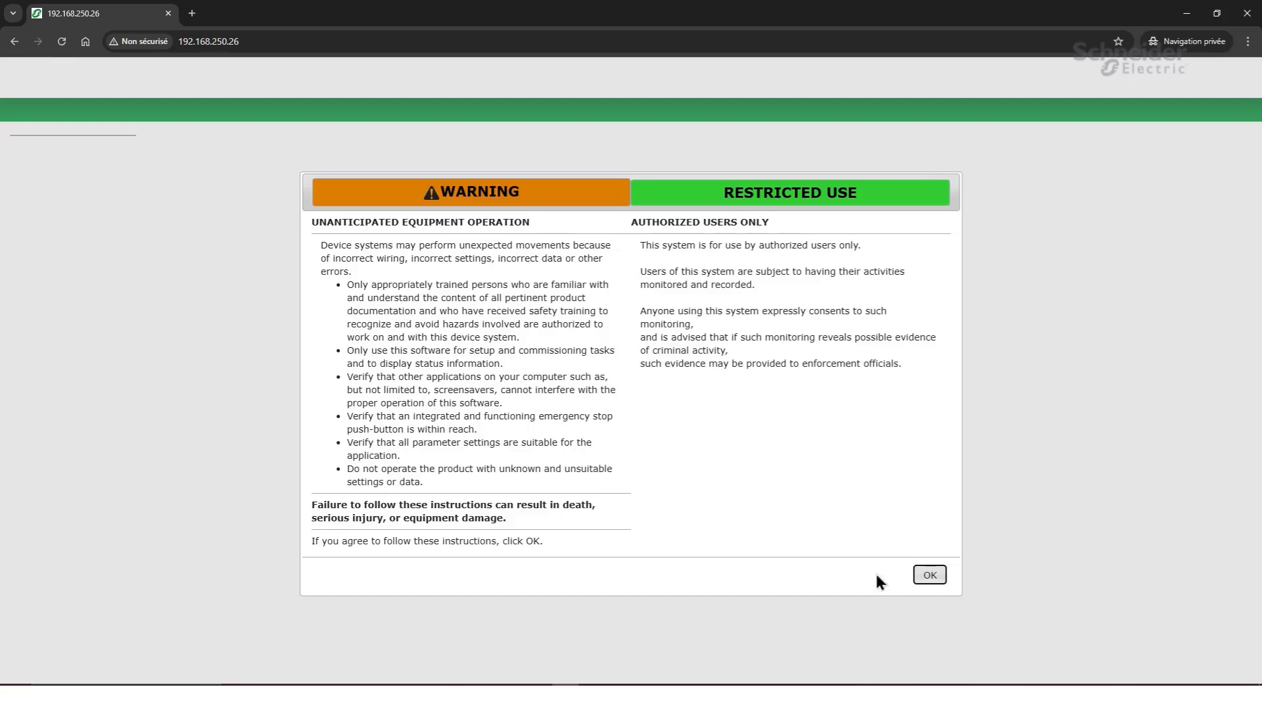
{"action": "left_click", "coordinate": [930, 573]}
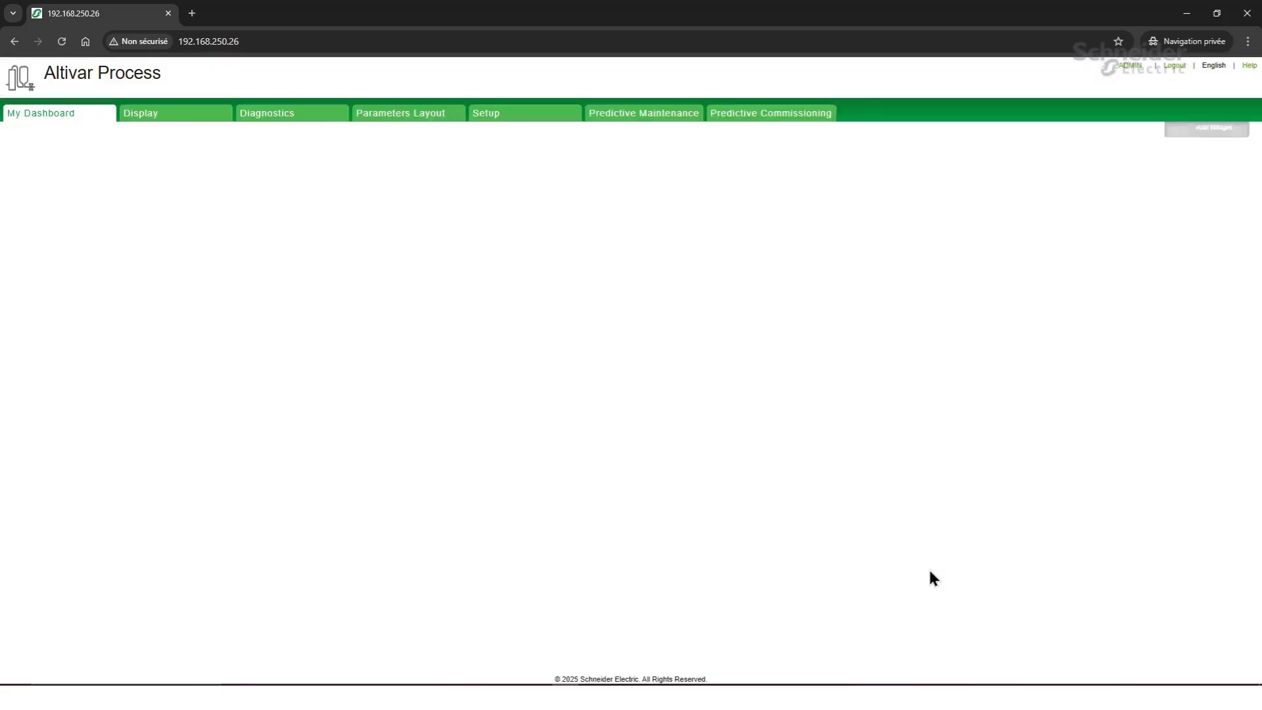
{"action": "left_click", "coordinate": [663, 117]}
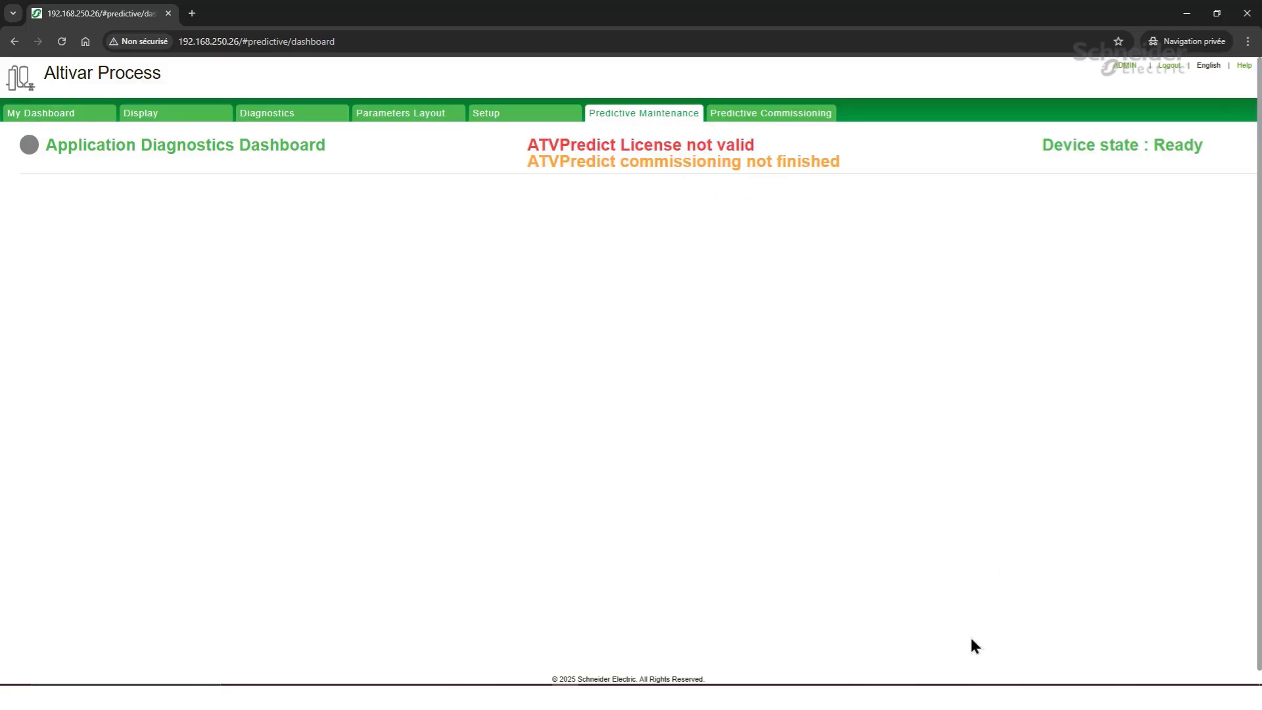
Step: In SoMove, start License Management and select the drive at 192.168.250.26 from the network scan
{"action": "key", "text": "alt+Tab"}
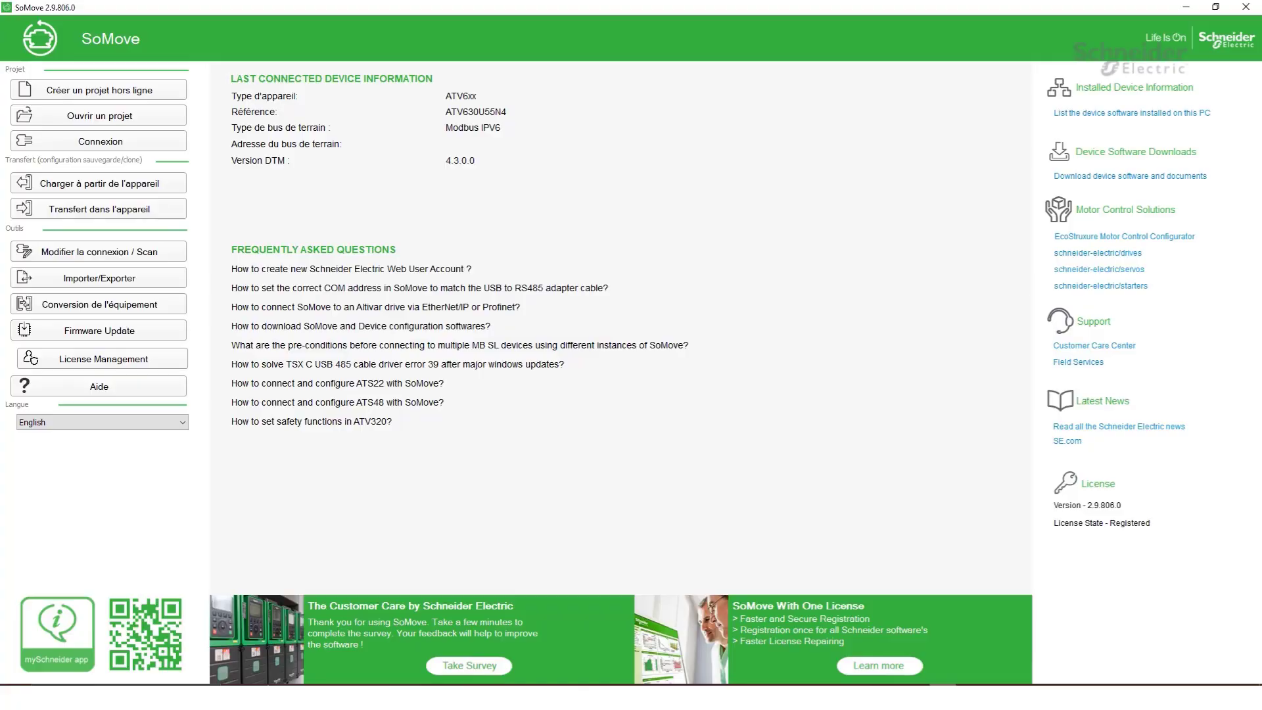
{"action": "left_click", "coordinate": [144, 357]}
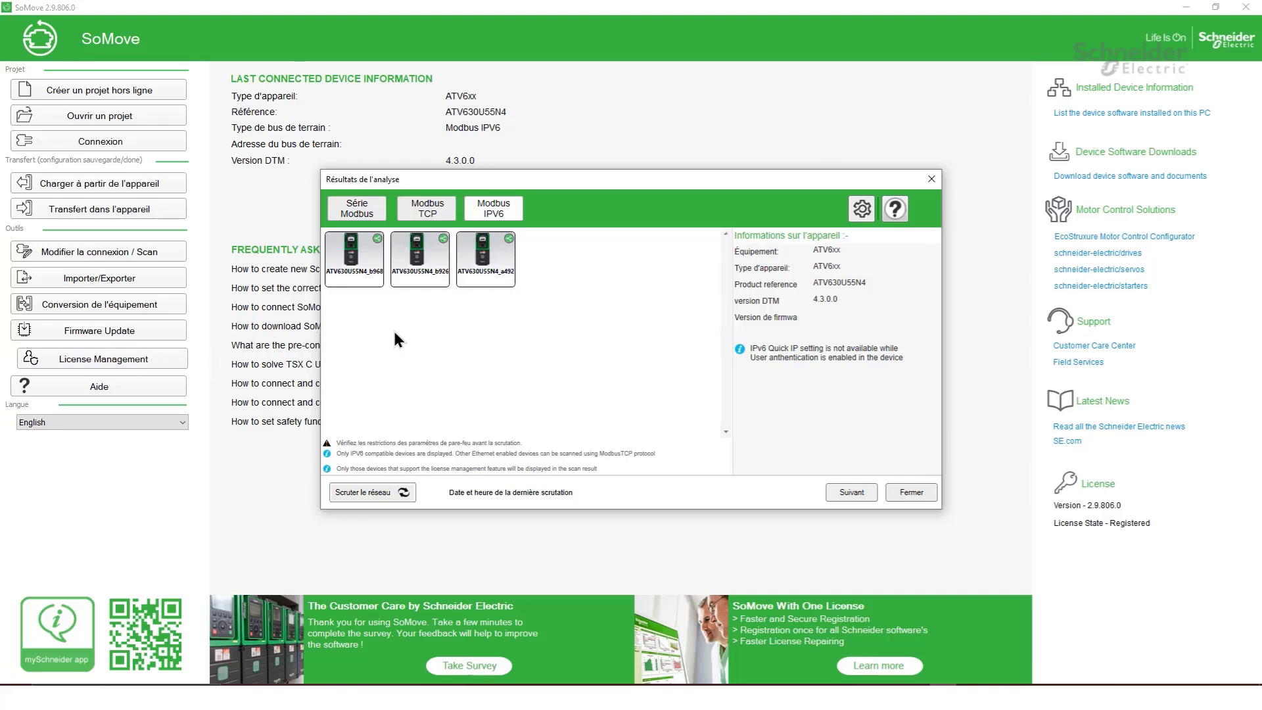
{"action": "left_click", "coordinate": [368, 270]}
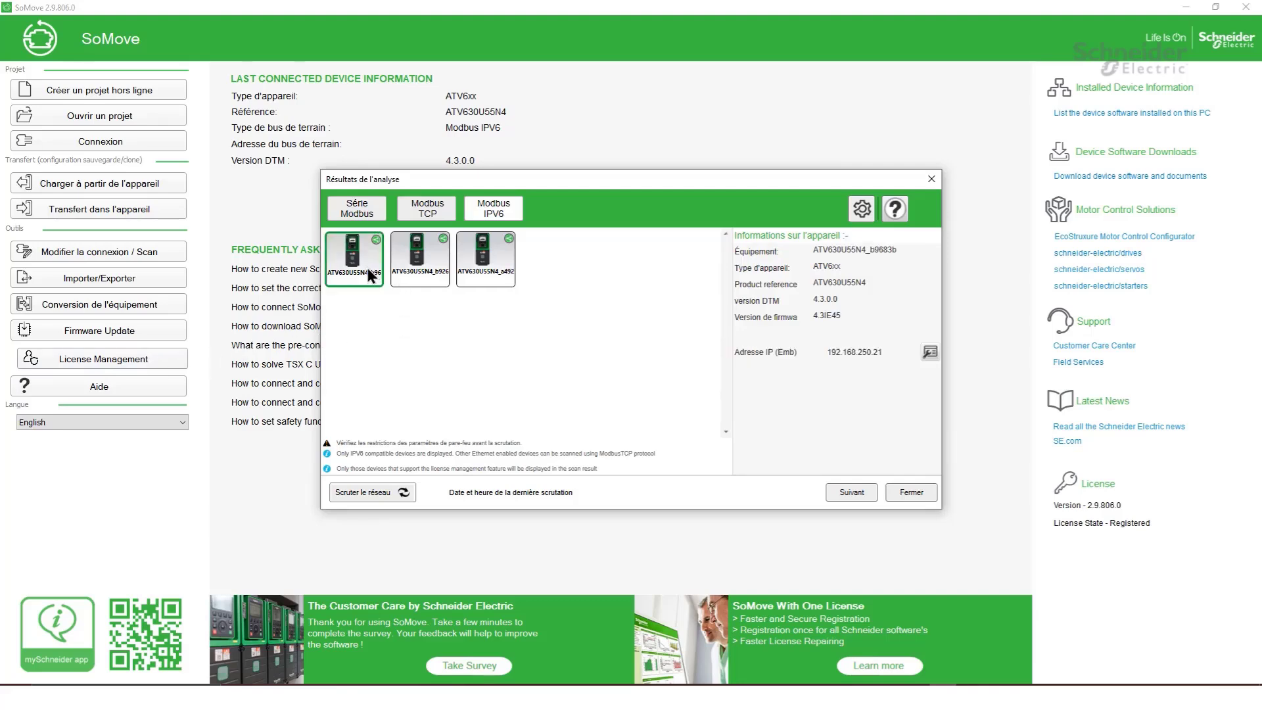
{"action": "left_click", "coordinate": [407, 270]}
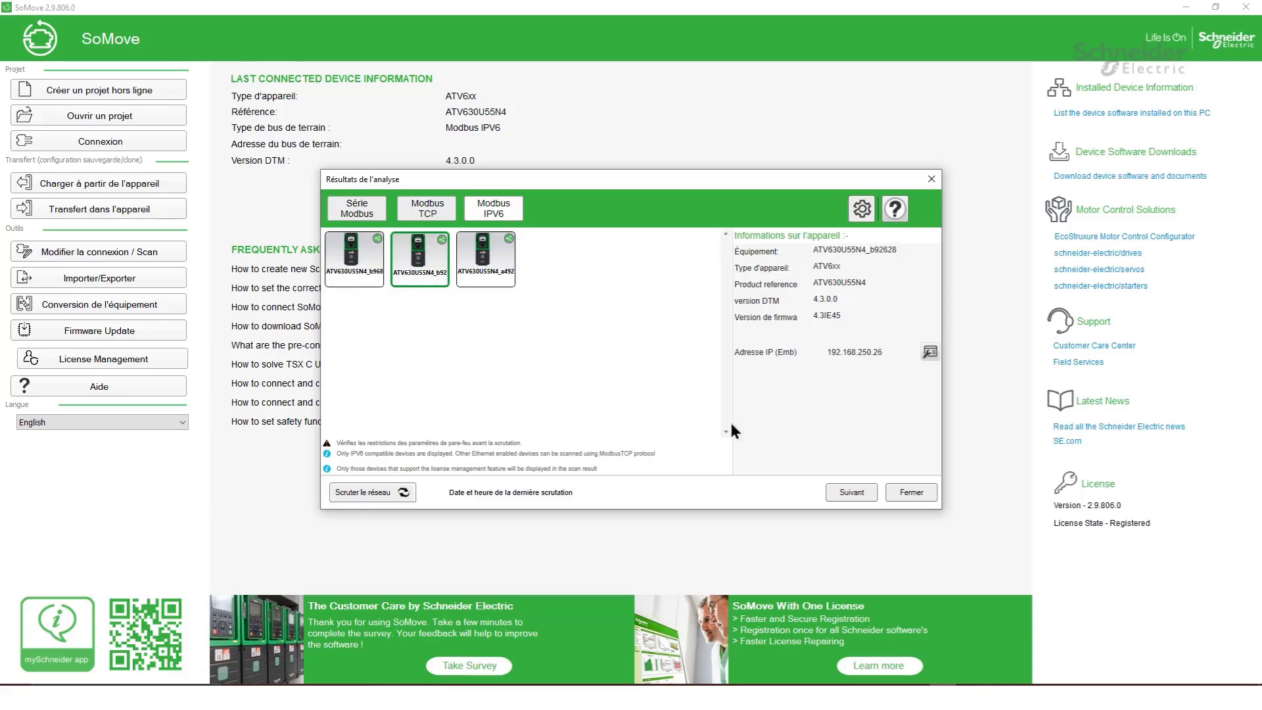
{"action": "left_click", "coordinate": [848, 493]}
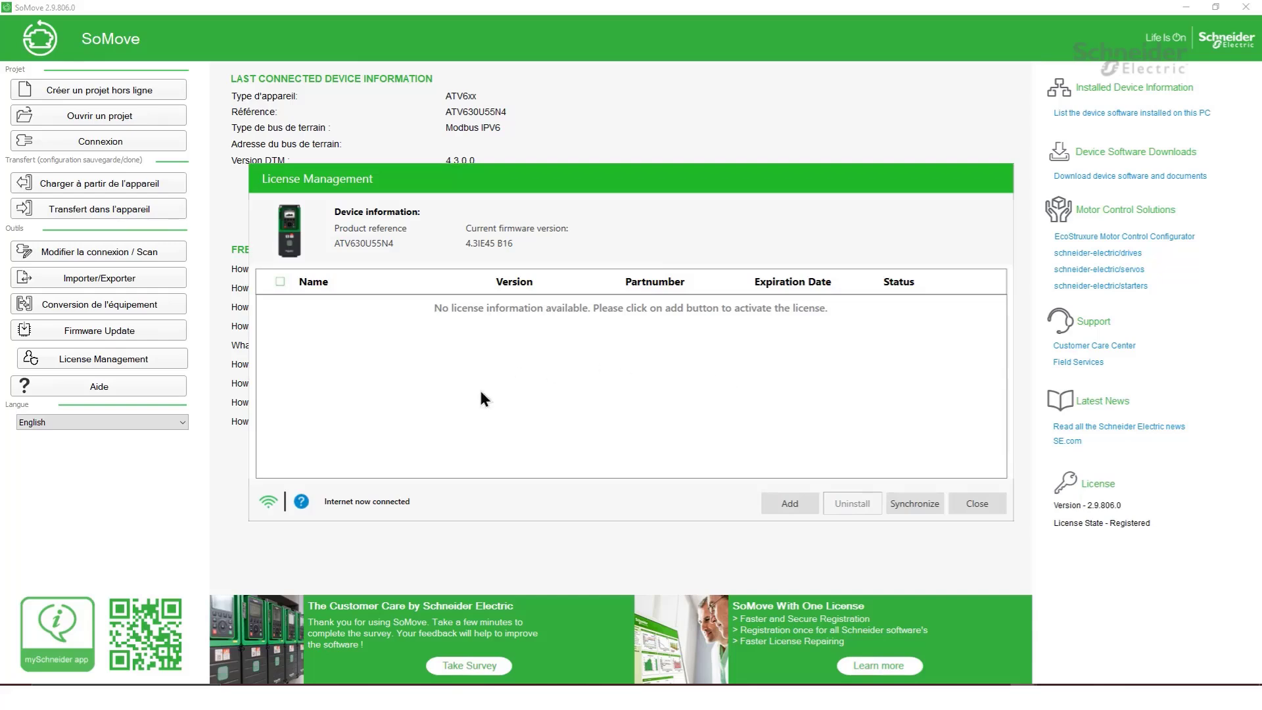
Step: Install the ATV Predict 0-15kW VSD + Motor + APP licence and return to the drive's web page
{"action": "left_click", "coordinate": [790, 502]}
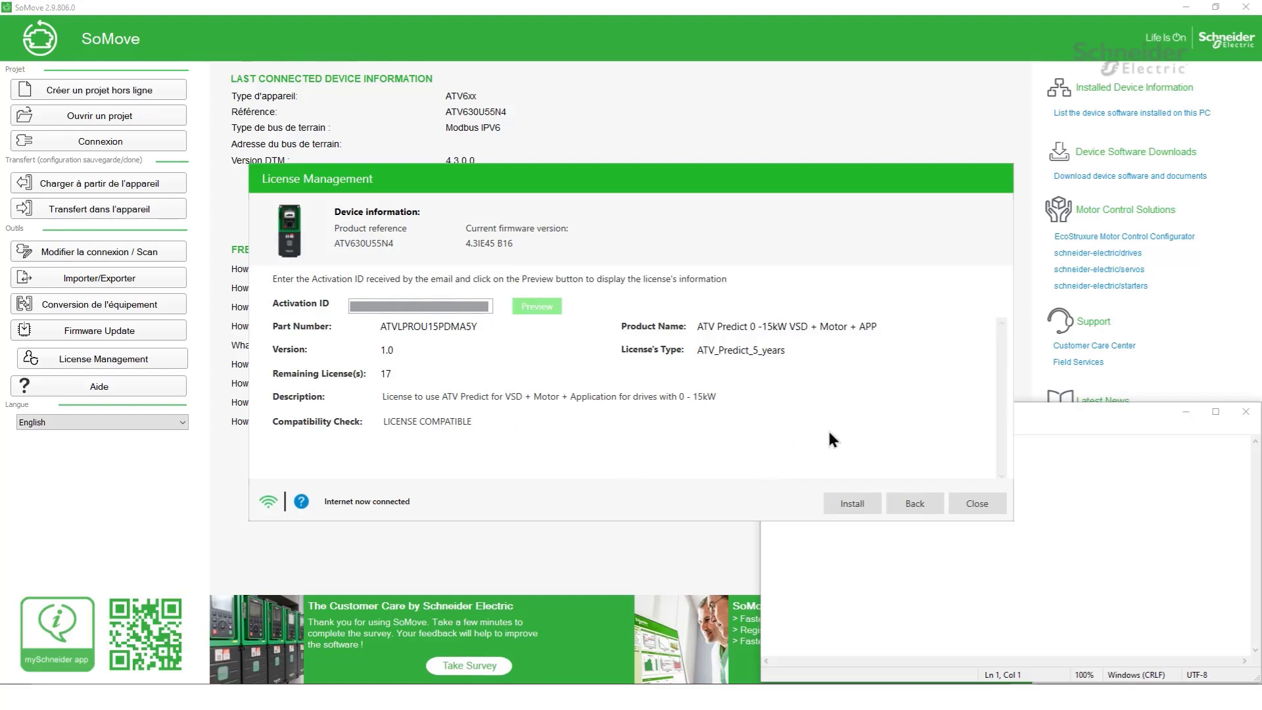
{"action": "left_click", "coordinate": [852, 503]}
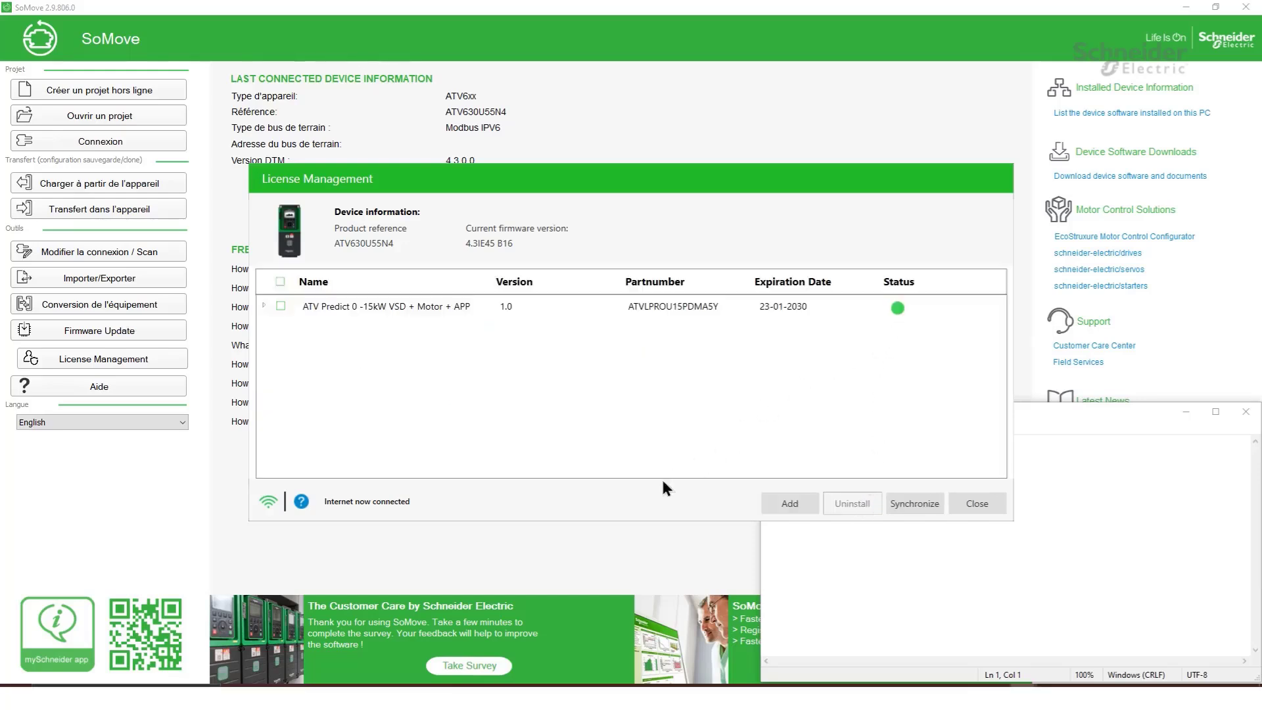
{"action": "left_click", "coordinate": [576, 631]}
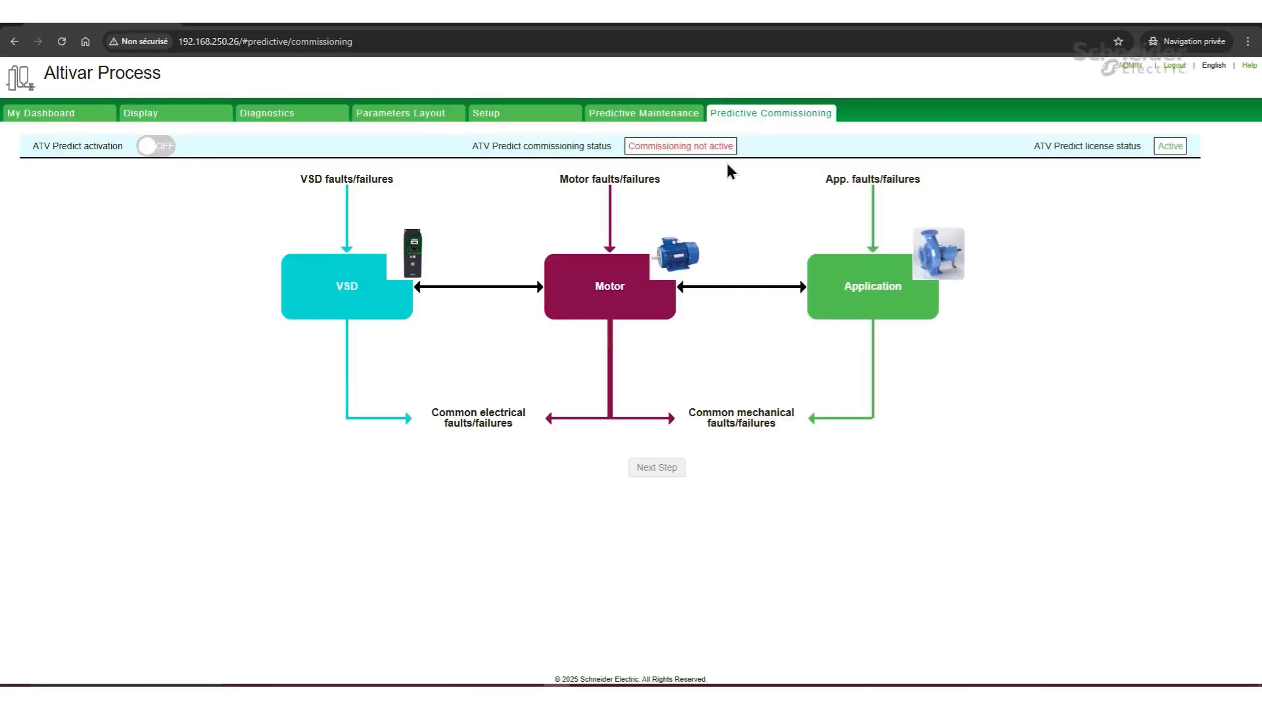
Step: Turn ATV Predict activation on and save a VSD rated remaining useful life of 15 years
{"action": "left_click", "coordinate": [161, 146]}
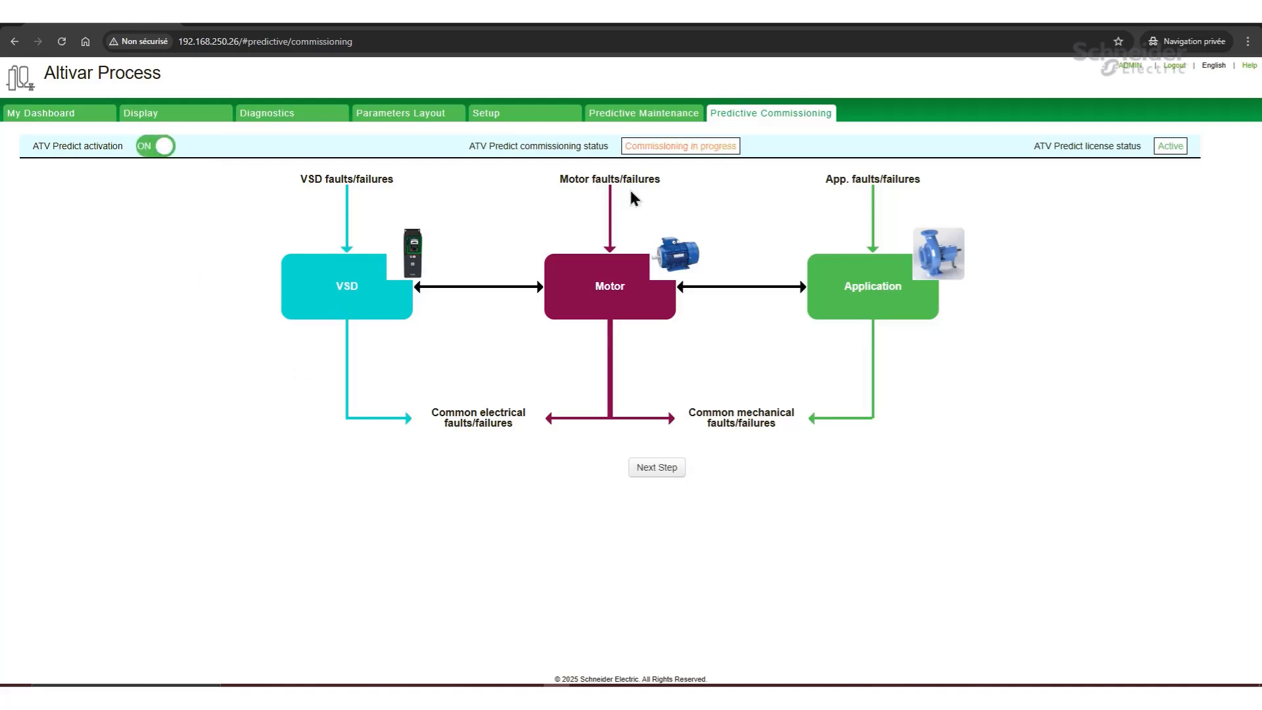
{"action": "left_click", "coordinate": [653, 468]}
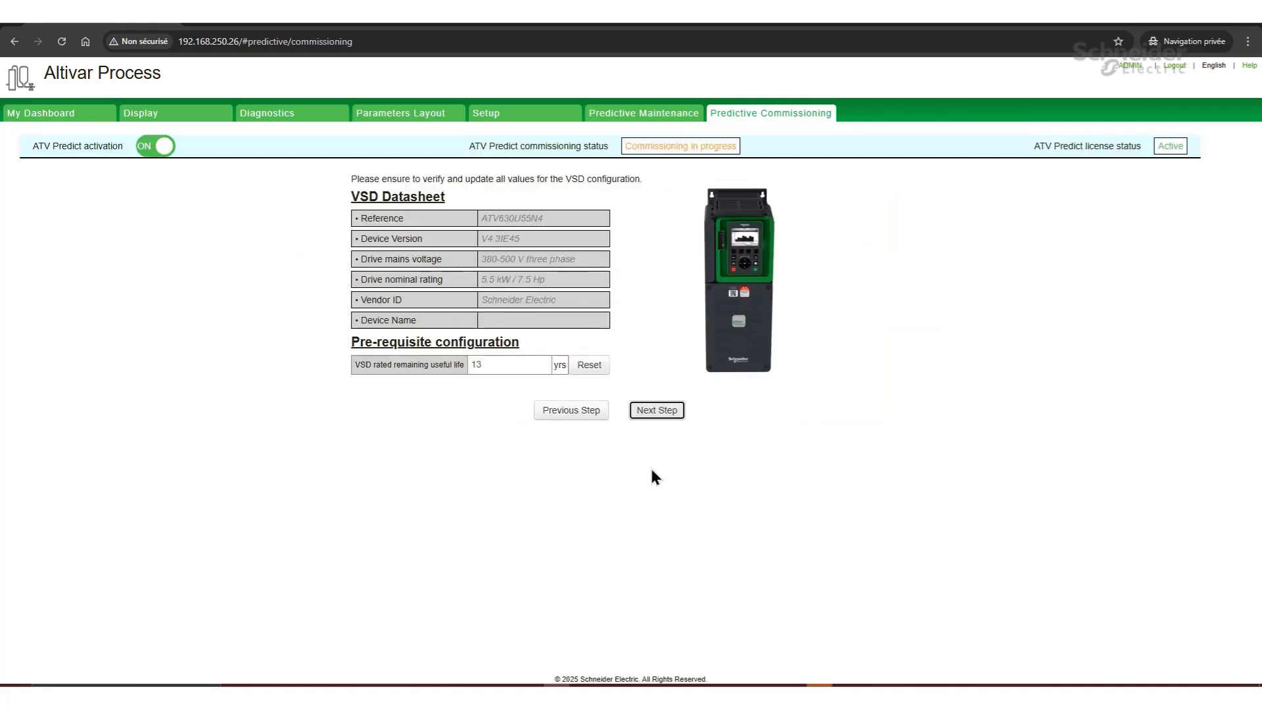
{"action": "left_click", "coordinate": [511, 372]}
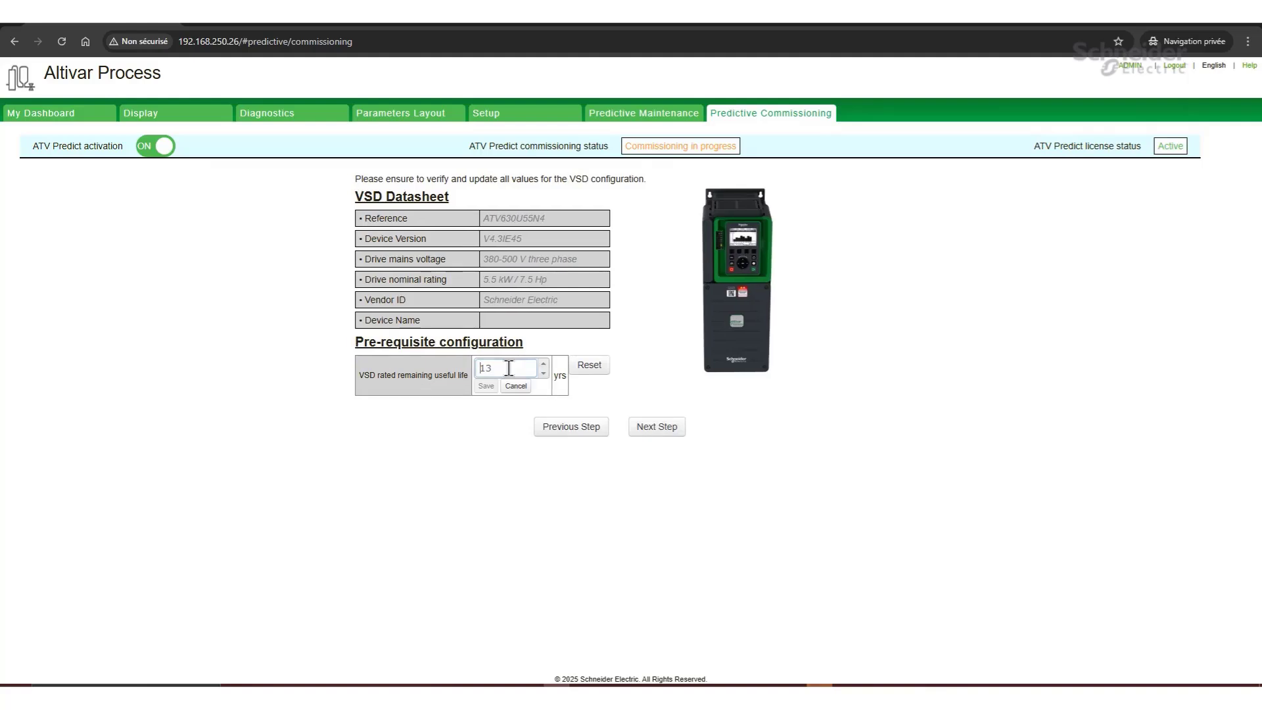
{"action": "left_click_drag", "start_coordinate": [503, 367], "coordinate": [480, 367]}
{"action": "type", "text": "15"}
{"action": "left_click", "coordinate": [483, 386]}
Step: On the motor step, set nominal motor power to 5.5 kW and nominal speed to 2900 rpm
{"action": "left_click", "coordinate": [657, 426]}
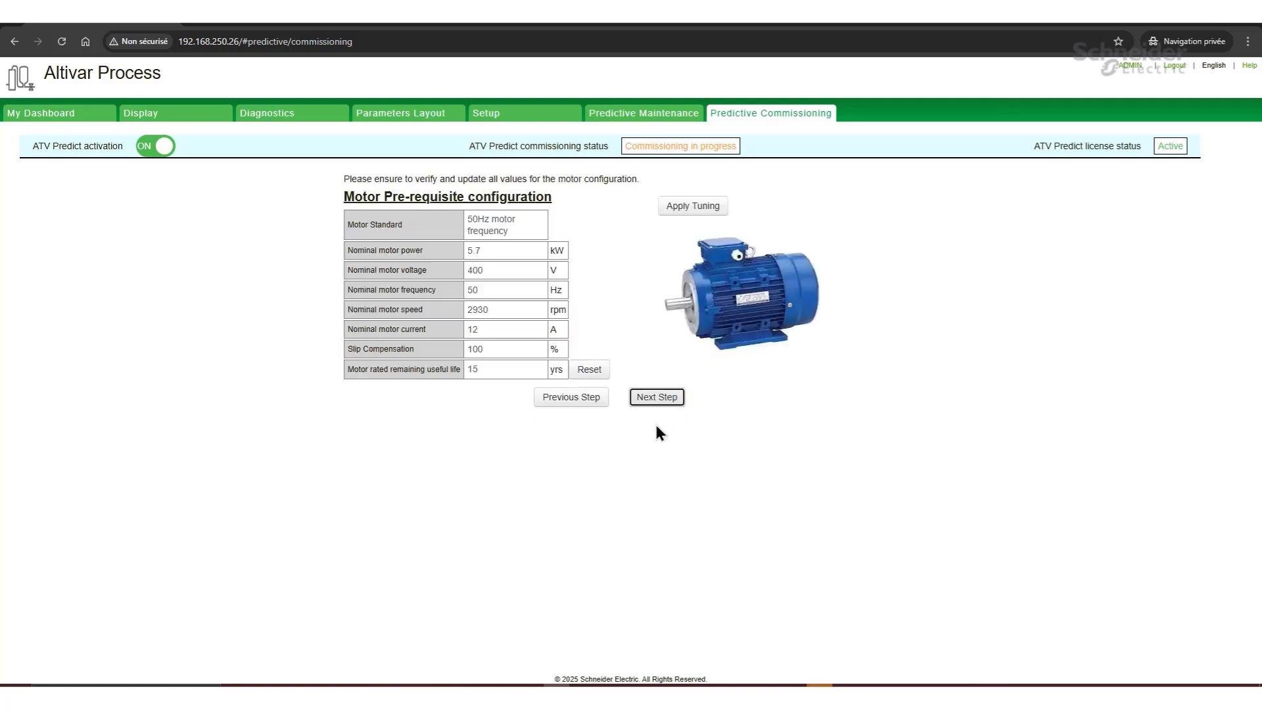
{"action": "left_click", "coordinate": [495, 251]}
{"action": "left_click_drag", "start_coordinate": [495, 250], "coordinate": [469, 251]}
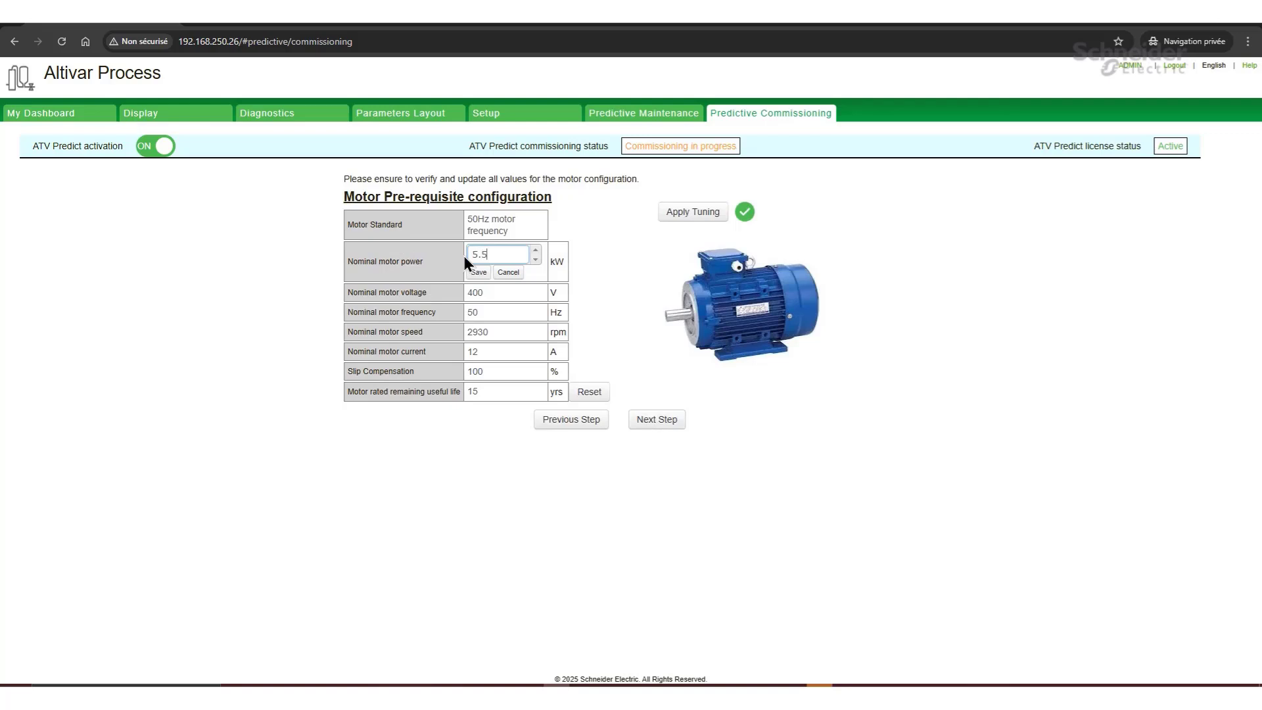
{"action": "left_click", "coordinate": [480, 276]}
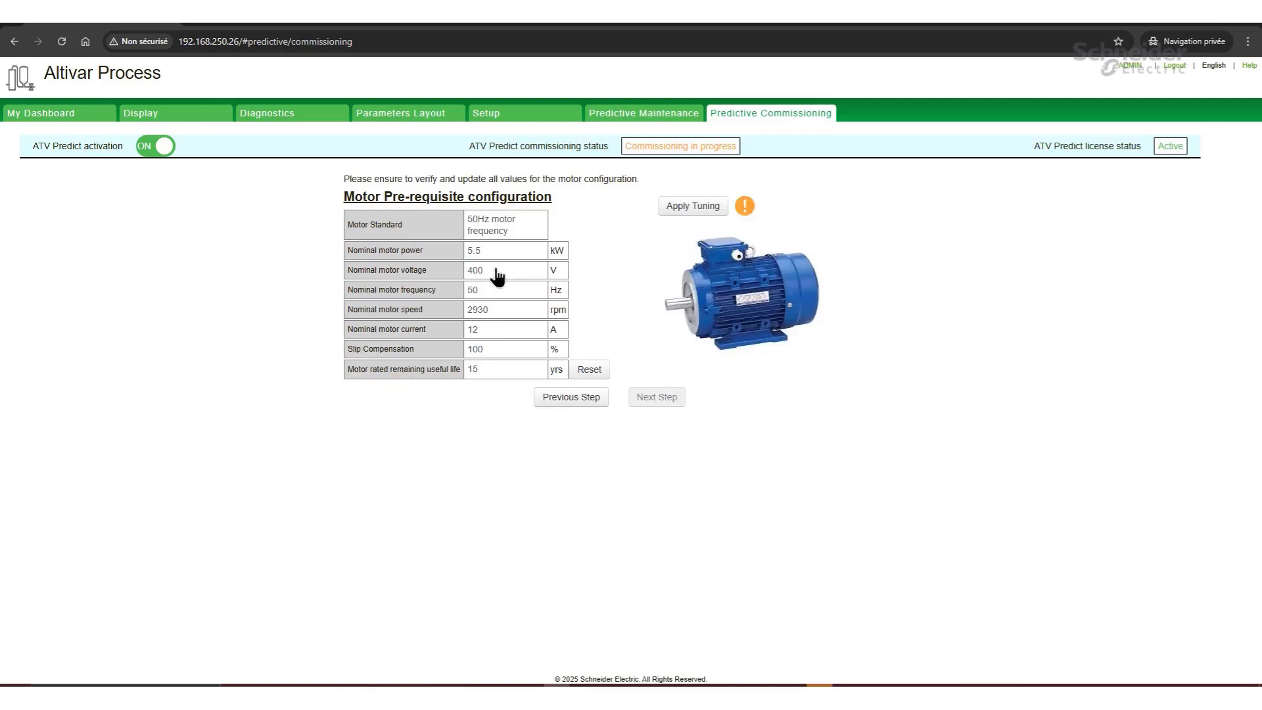
{"action": "left_click", "coordinate": [501, 311]}
{"action": "left_click_drag", "start_coordinate": [503, 313], "coordinate": [474, 315]}
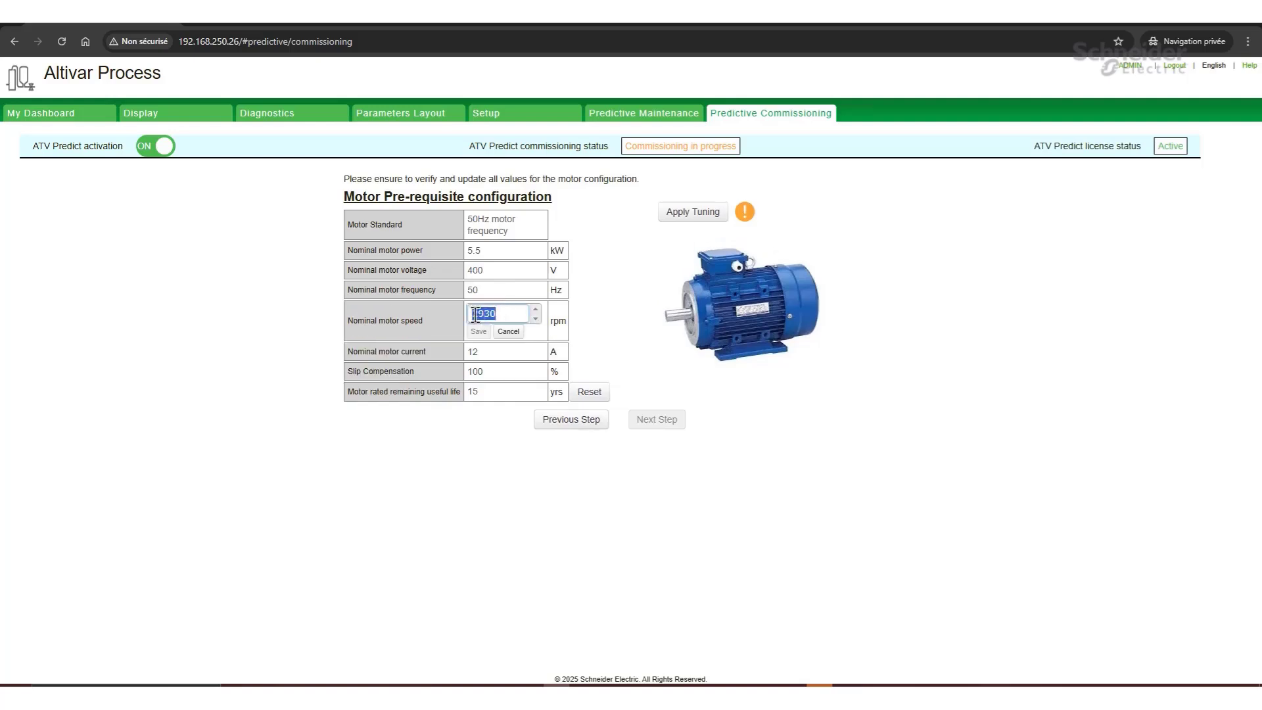
{"action": "type", "text": "2900"}
{"action": "left_click", "coordinate": [479, 332]}
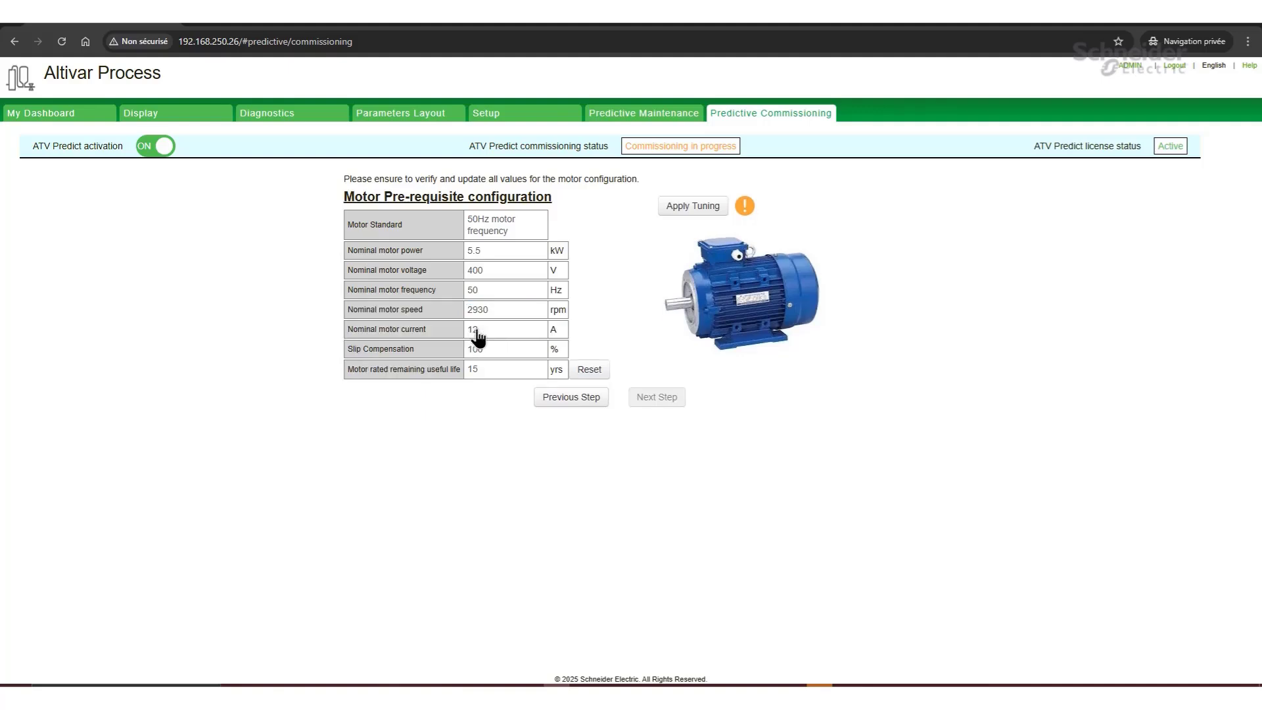
Step: Set the motor remaining useful life to 12 years and apply the motor tuning
{"action": "left_click", "coordinate": [495, 369]}
{"action": "left_click_drag", "start_coordinate": [485, 373], "coordinate": [480, 374]}
{"action": "key", "text": "BackSpace"}
{"action": "type", "text": "2"}
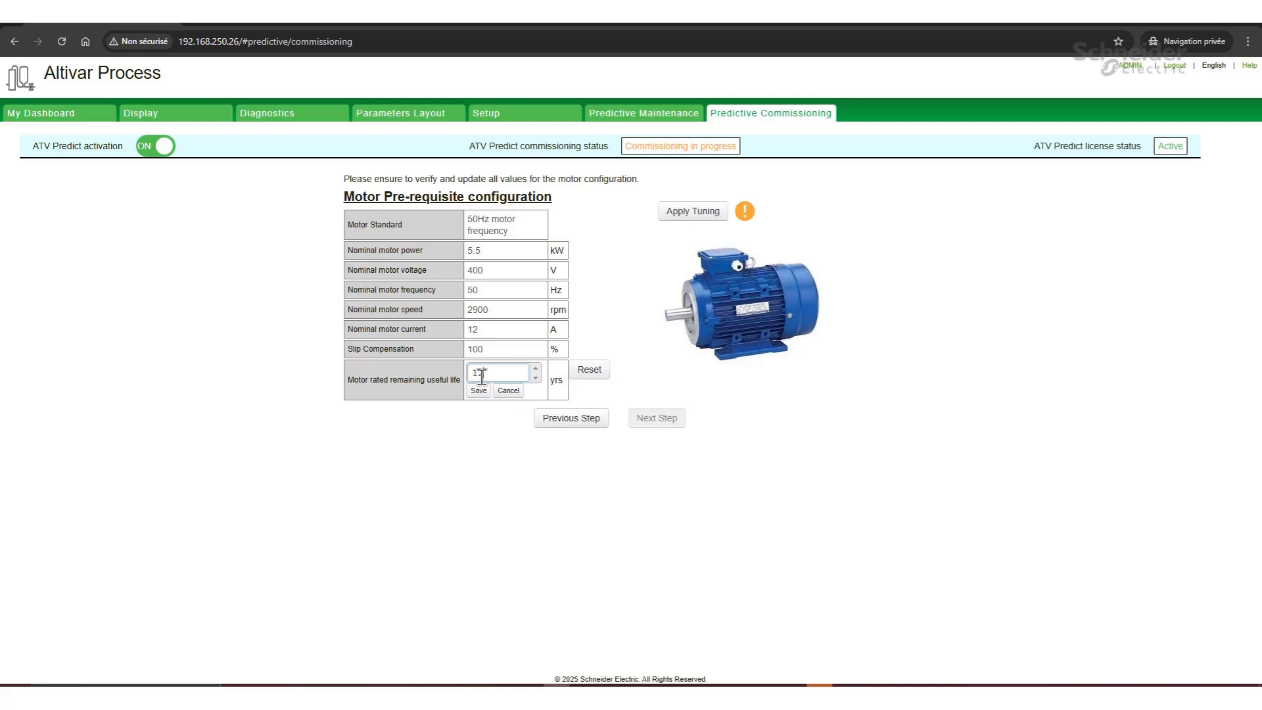
{"action": "left_click", "coordinate": [476, 391]}
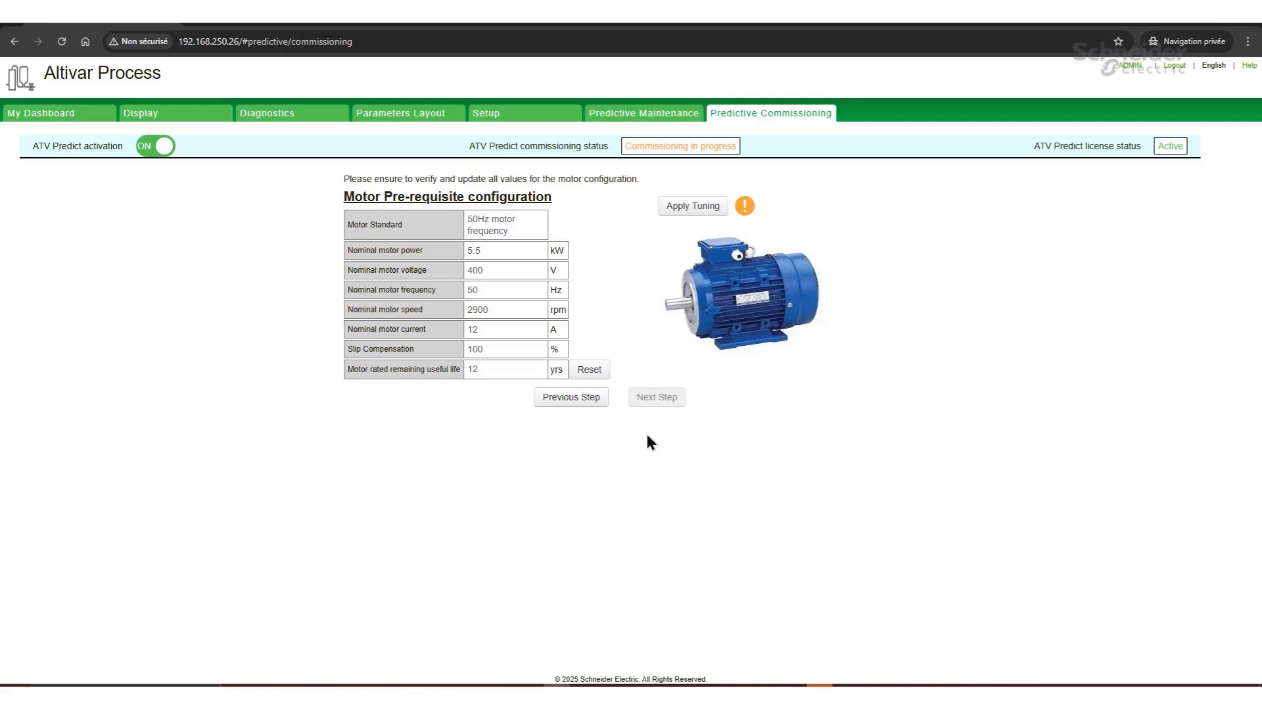
{"action": "left_click", "coordinate": [688, 210]}
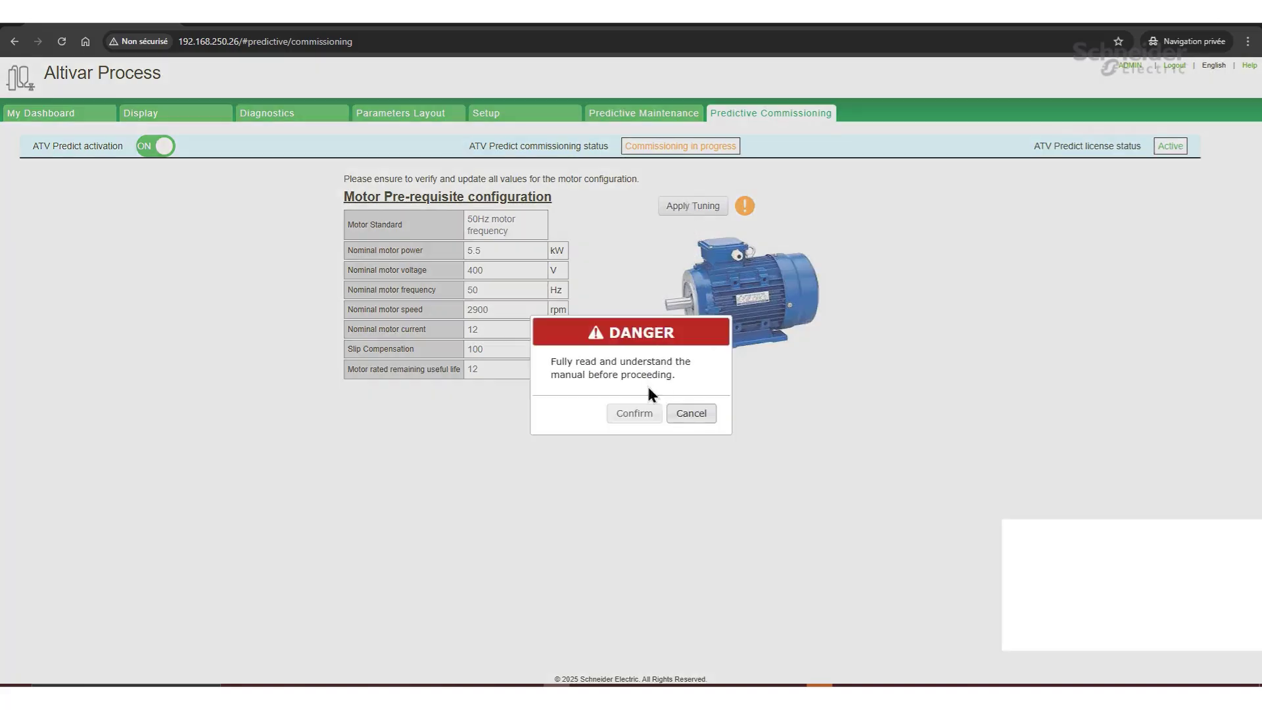
{"action": "left_click", "coordinate": [635, 415]}
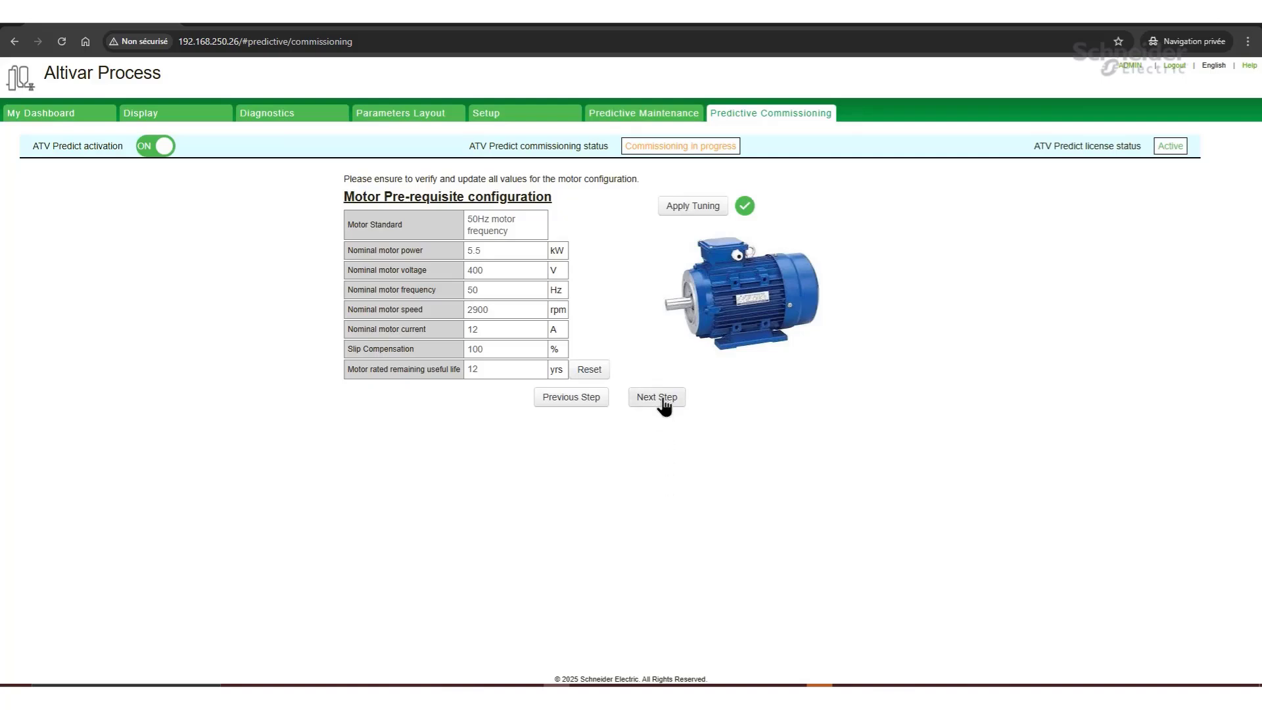
Step: Advance to application selection and choose Pump as the application
{"action": "left_click", "coordinate": [663, 397]}
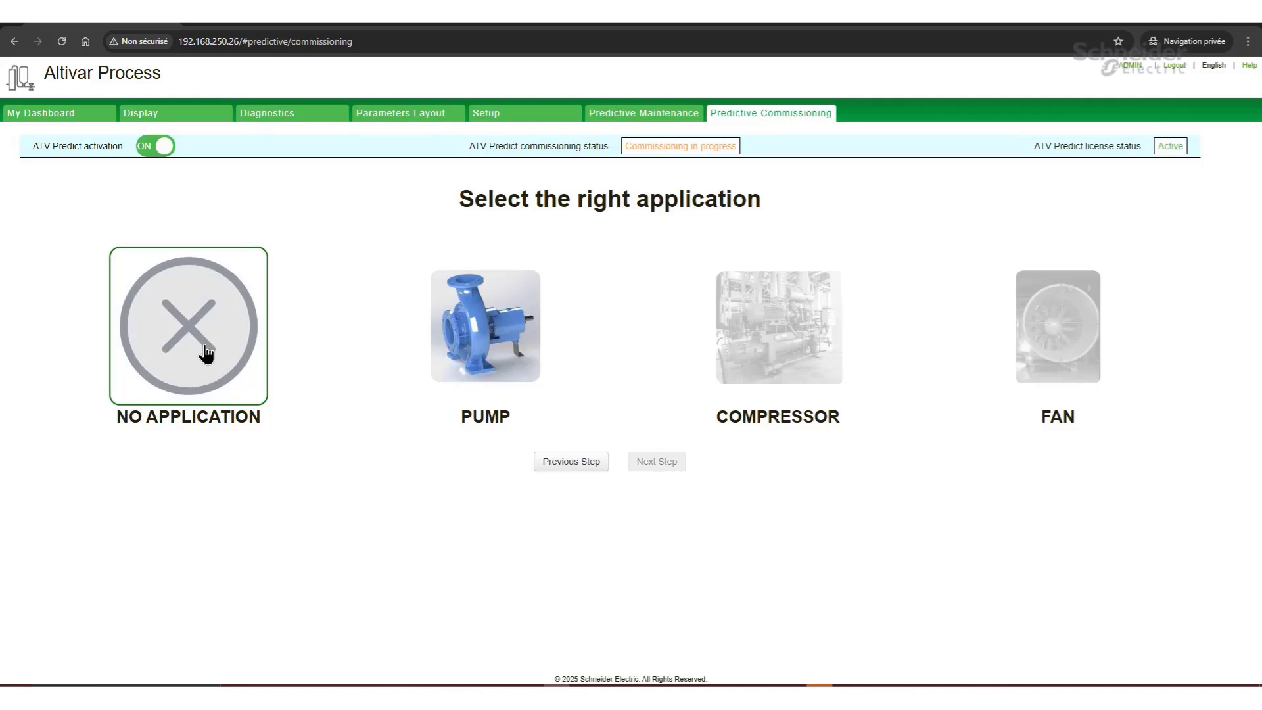
{"action": "left_click", "coordinate": [478, 365]}
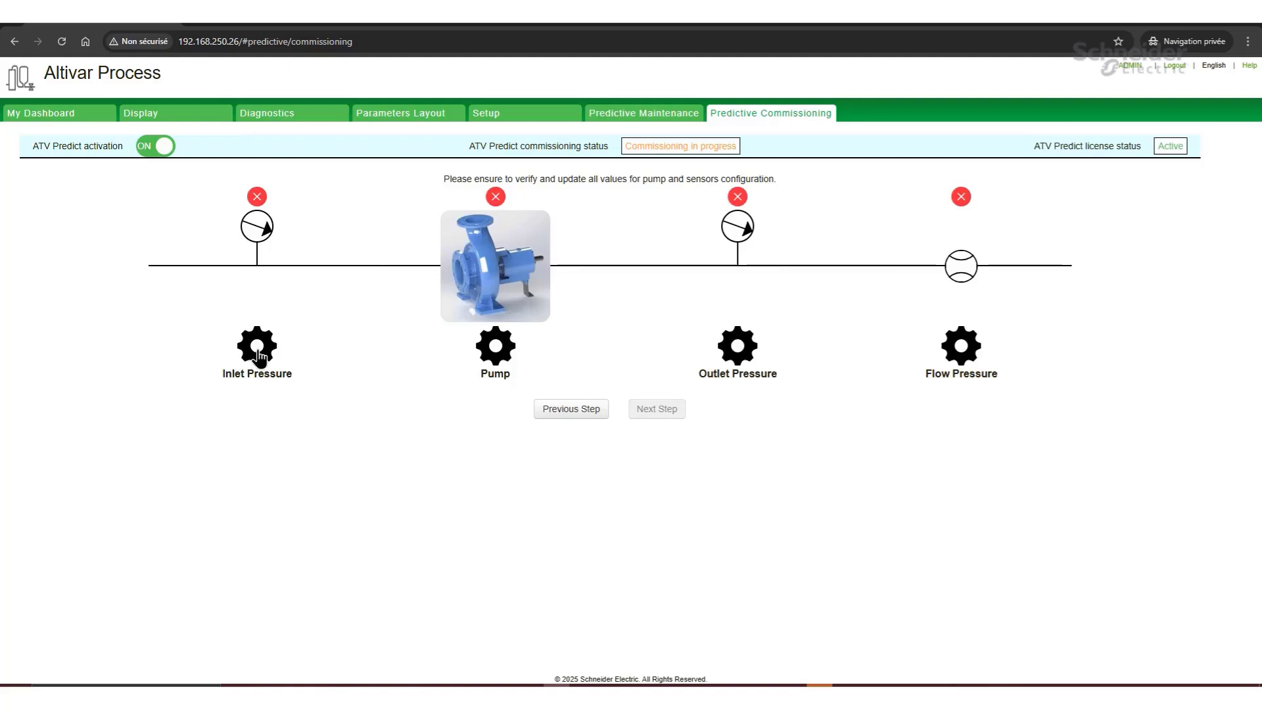
Step: Assign the inlet pressure sensor to AI1 Analog input, keeping AI1 as a current signal
{"action": "left_click", "coordinate": [262, 358]}
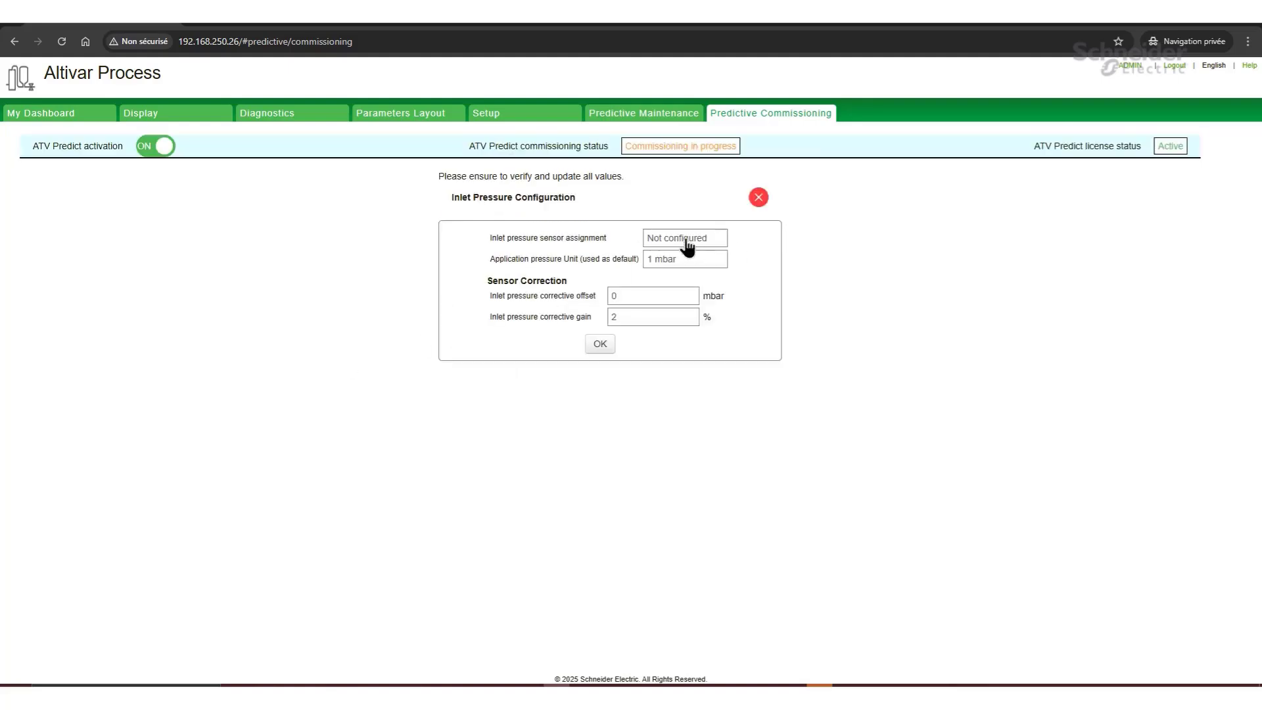
{"action": "left_click", "coordinate": [700, 239]}
{"action": "left_click", "coordinate": [714, 243]}
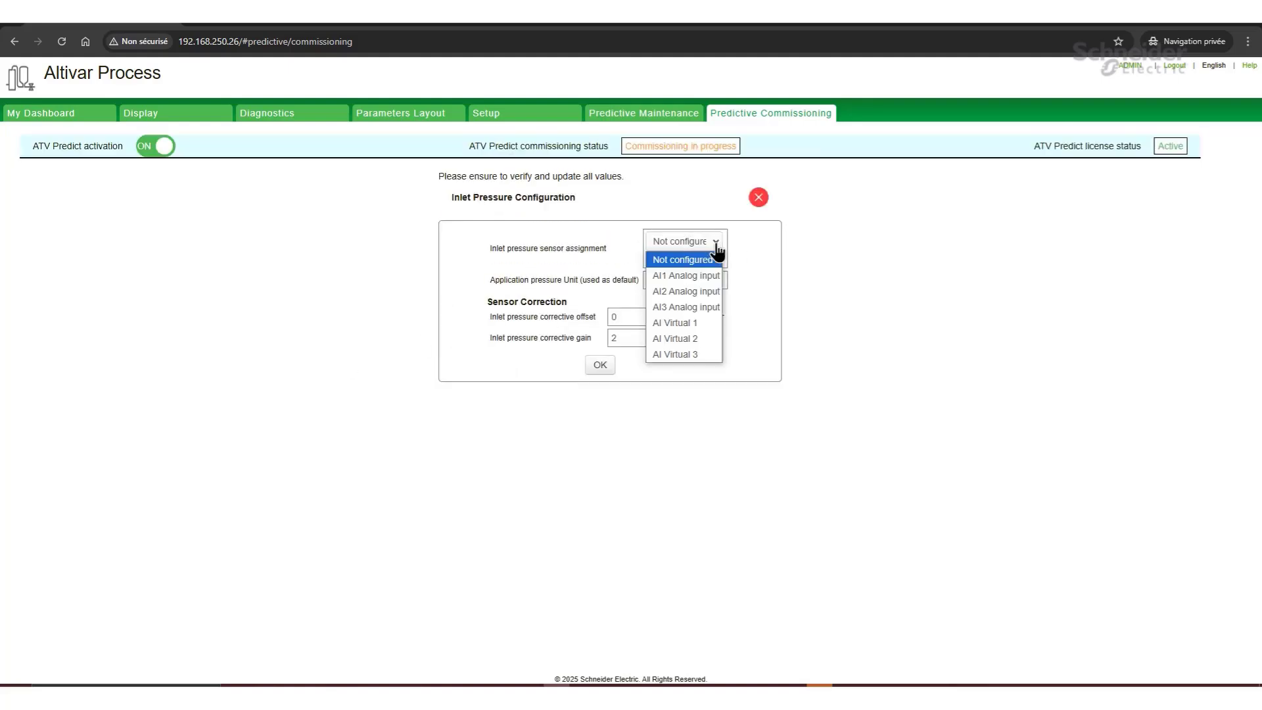
{"action": "left_click", "coordinate": [710, 277]}
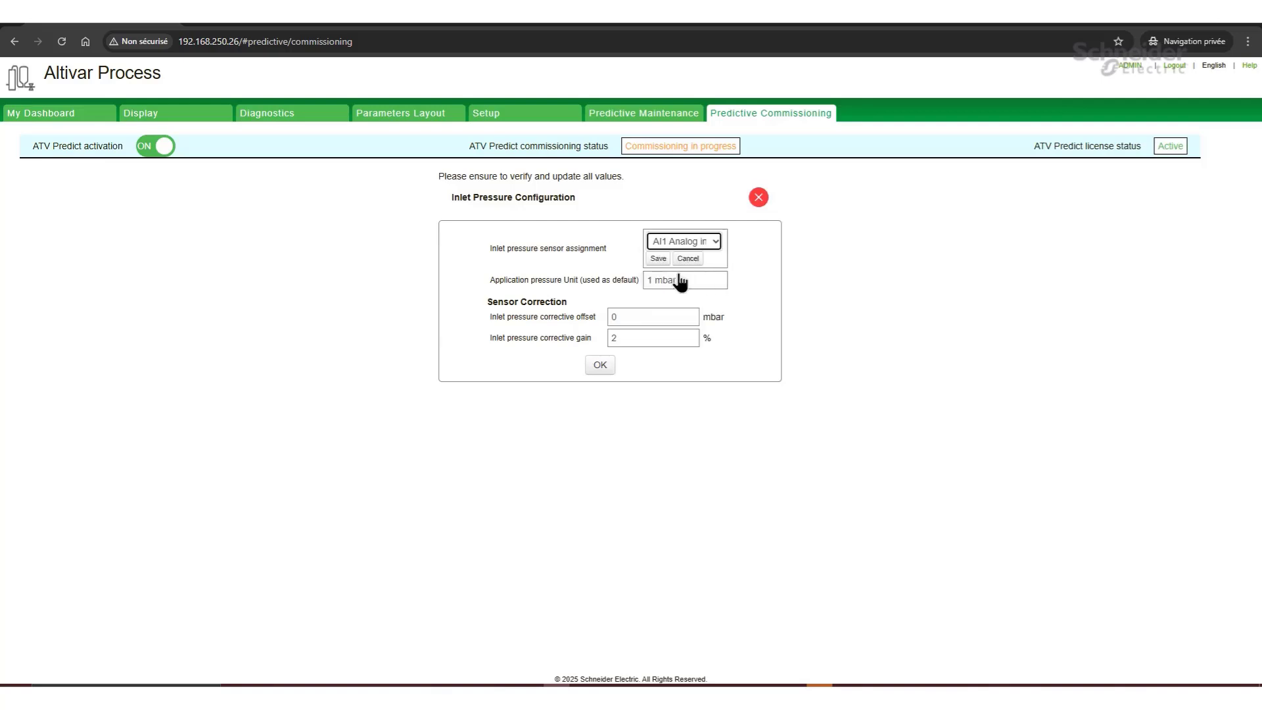
{"action": "left_click", "coordinate": [665, 260]}
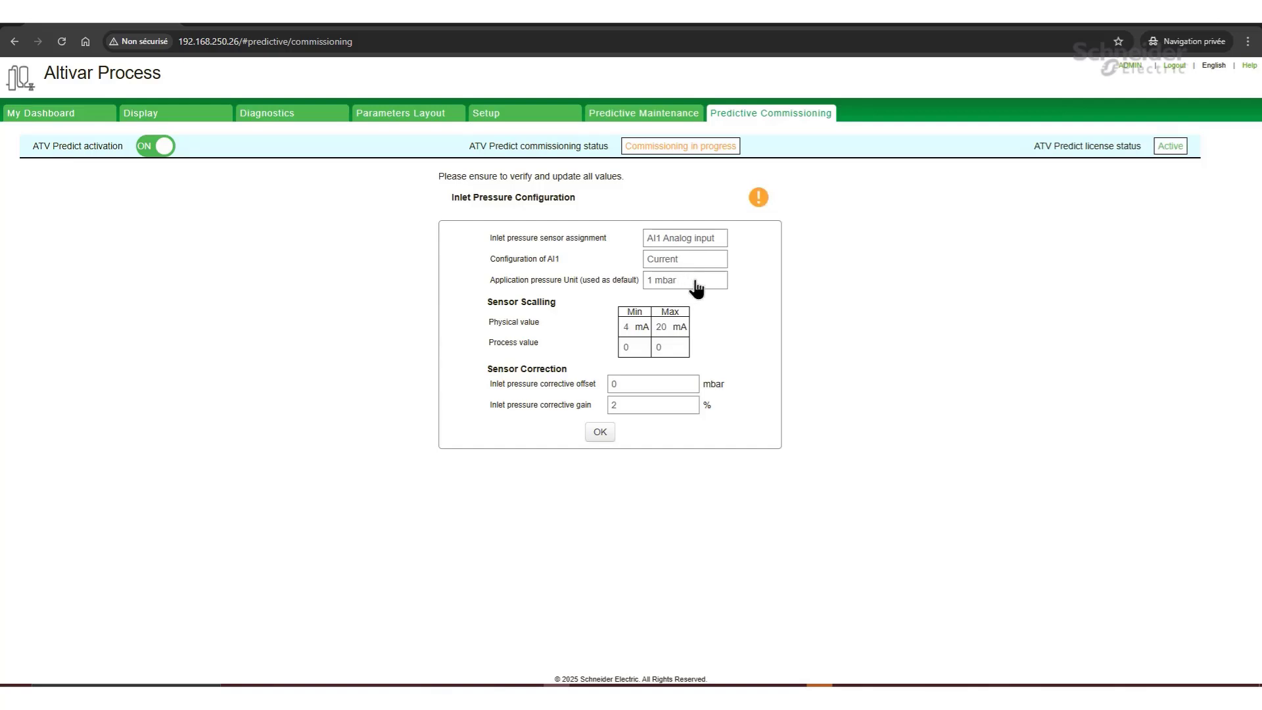
{"action": "left_click", "coordinate": [685, 261]}
{"action": "left_click", "coordinate": [694, 265]}
{"action": "left_click", "coordinate": [684, 279]}
{"action": "left_click", "coordinate": [680, 279]}
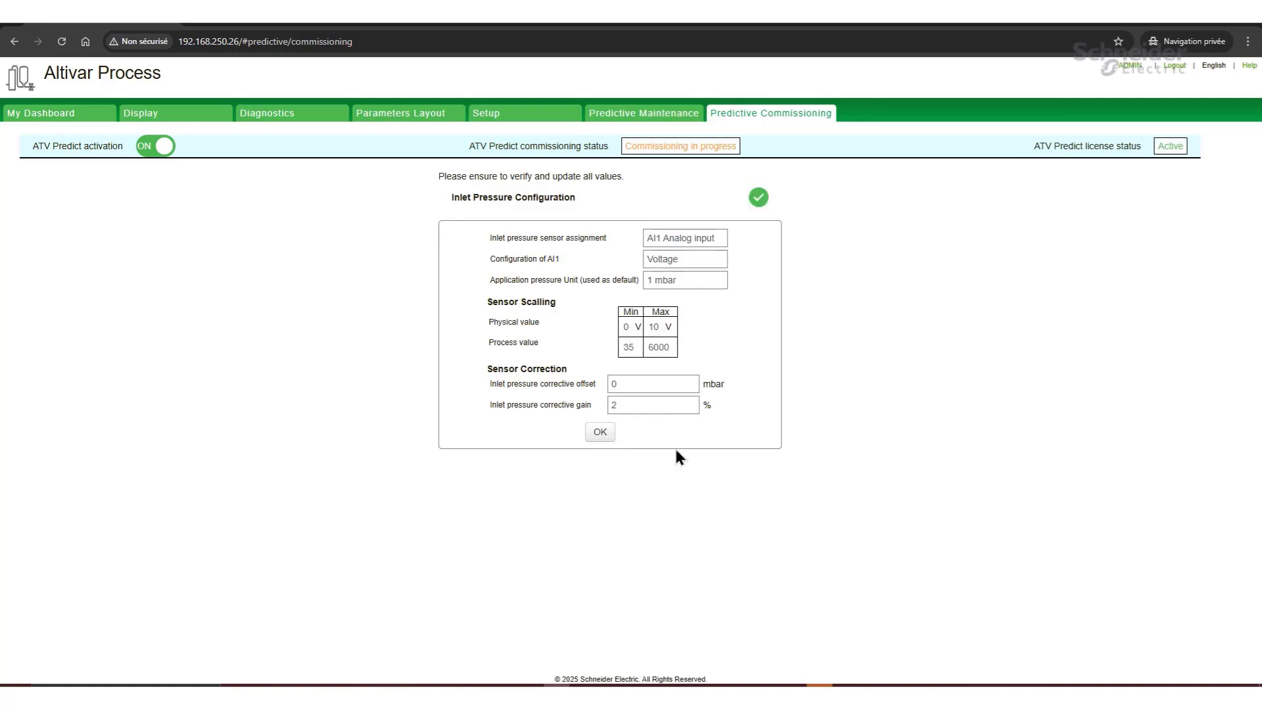
Step: Set the inlet pressure corrective gain to 0 % and confirm the inlet configuration
{"action": "left_click", "coordinate": [638, 404]}
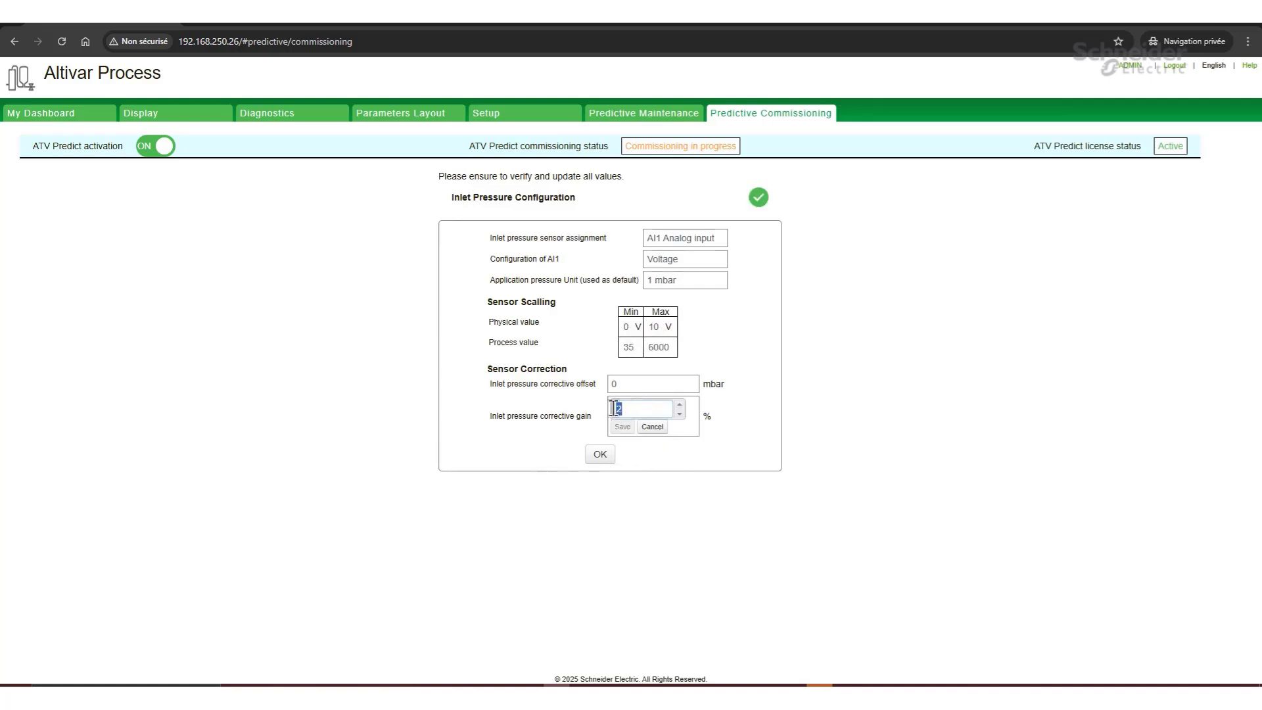
{"action": "type", "text": "0"}
{"action": "left_click", "coordinate": [622, 428]}
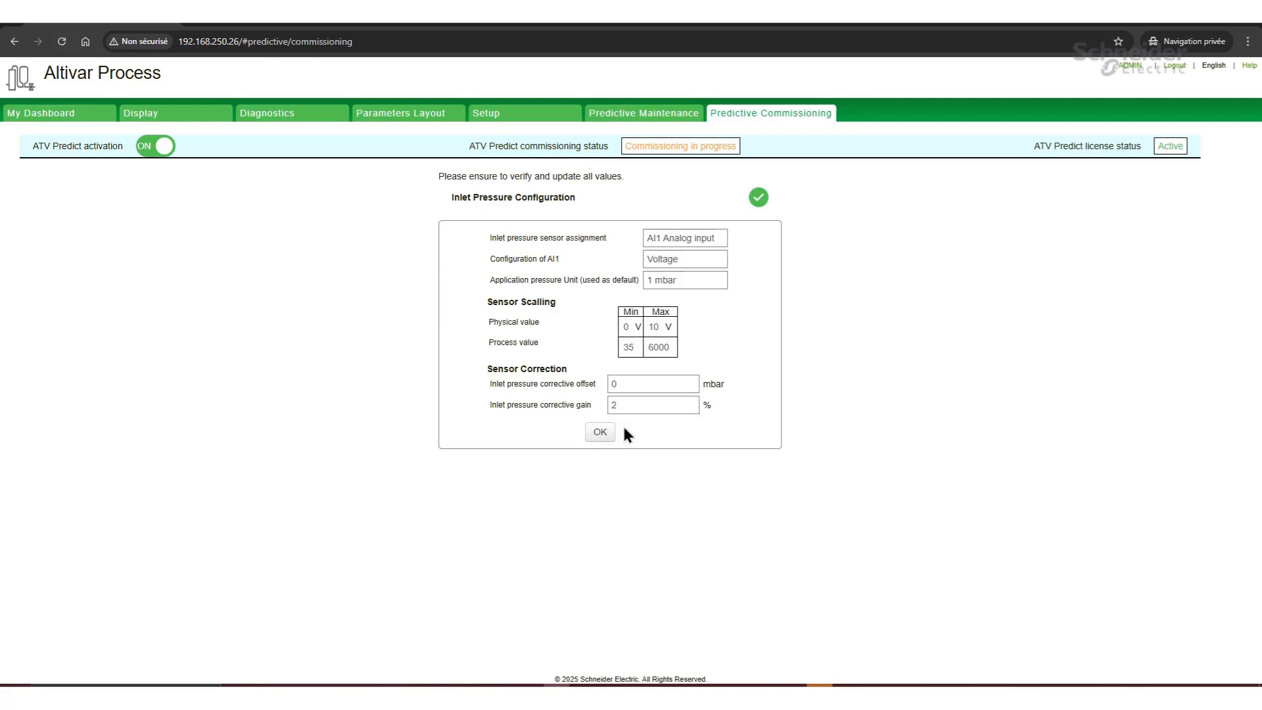
{"action": "left_click", "coordinate": [599, 433]}
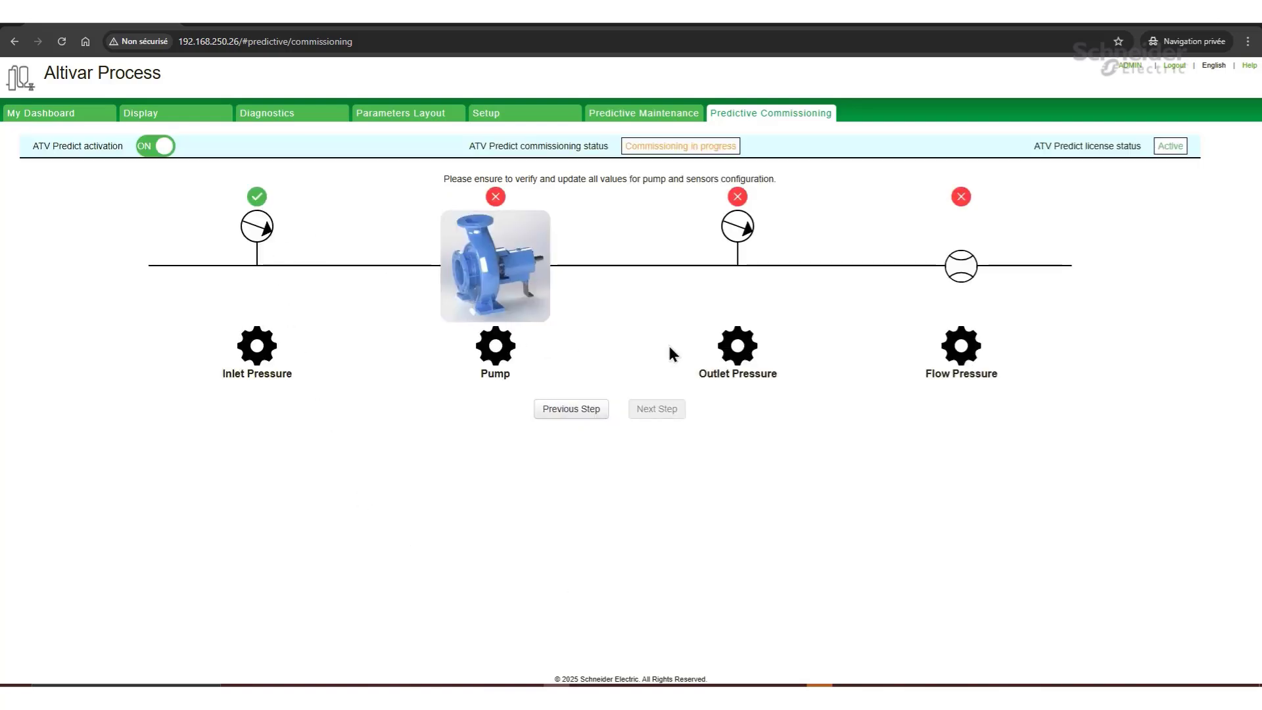
Step: Assign the flow sensor to AI3 Analog input with a Voltage signal type
{"action": "left_click", "coordinate": [968, 351]}
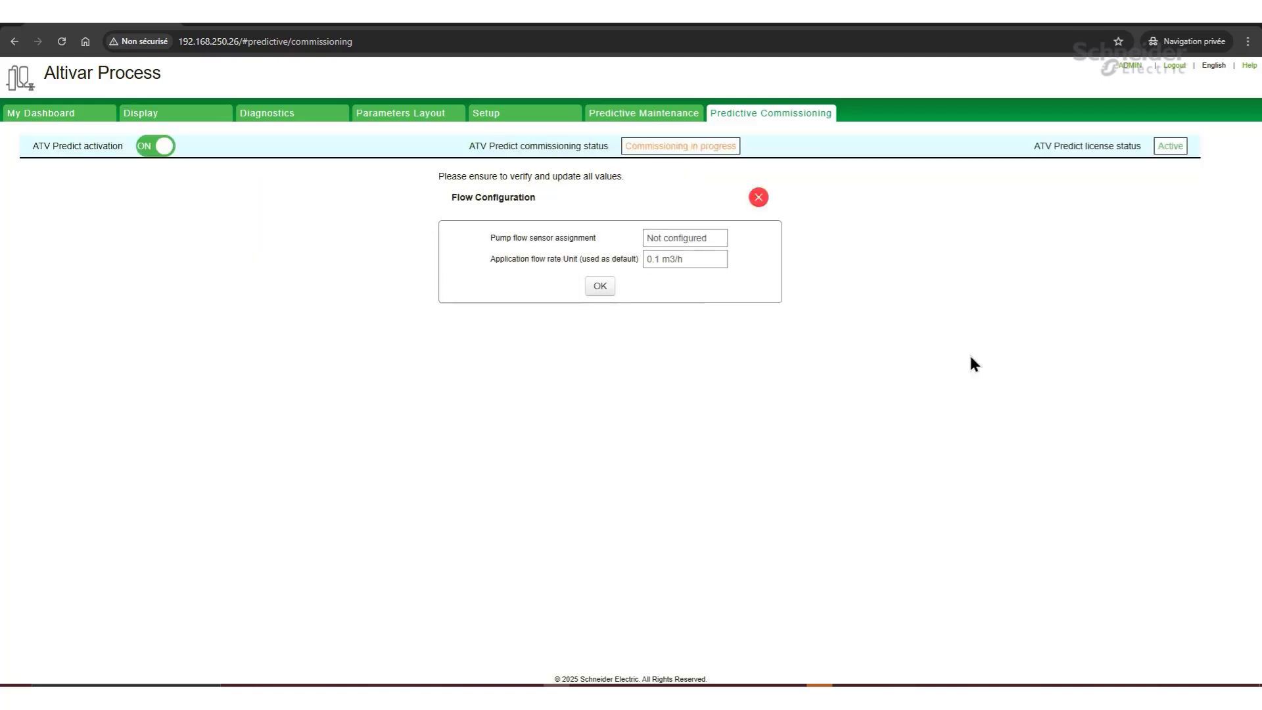
{"action": "left_click", "coordinate": [701, 241]}
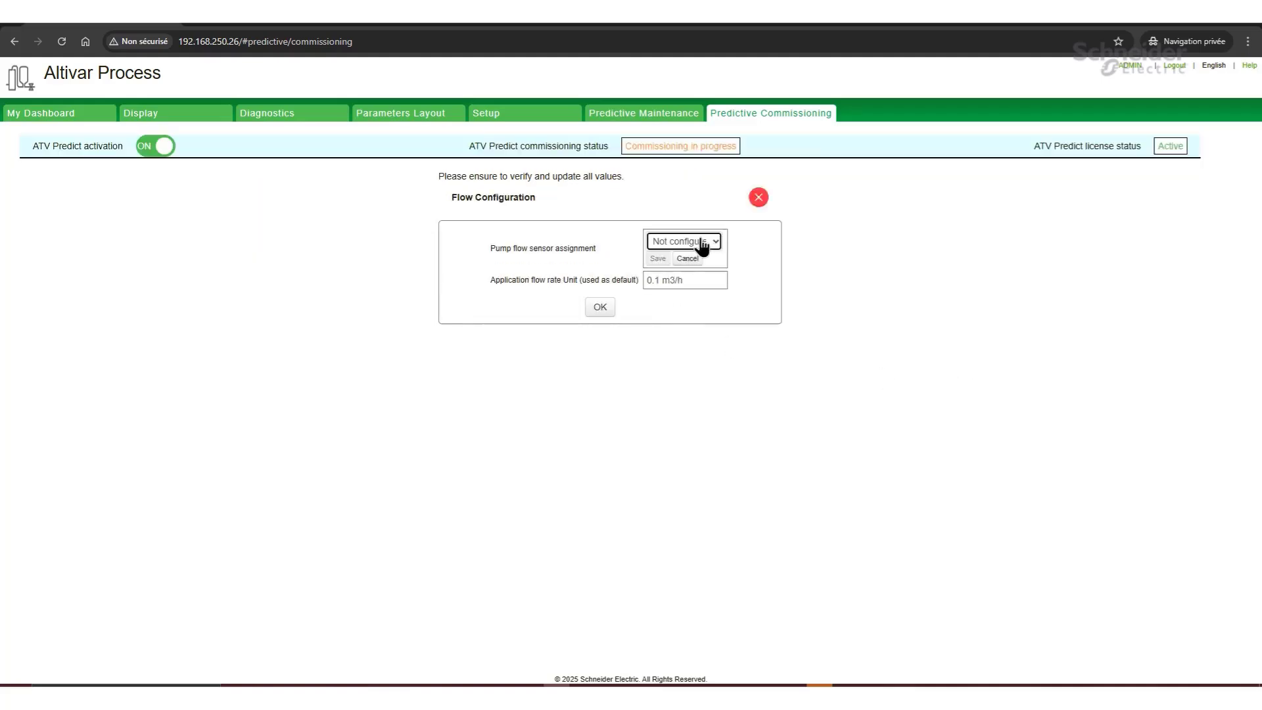
{"action": "left_click", "coordinate": [714, 245]}
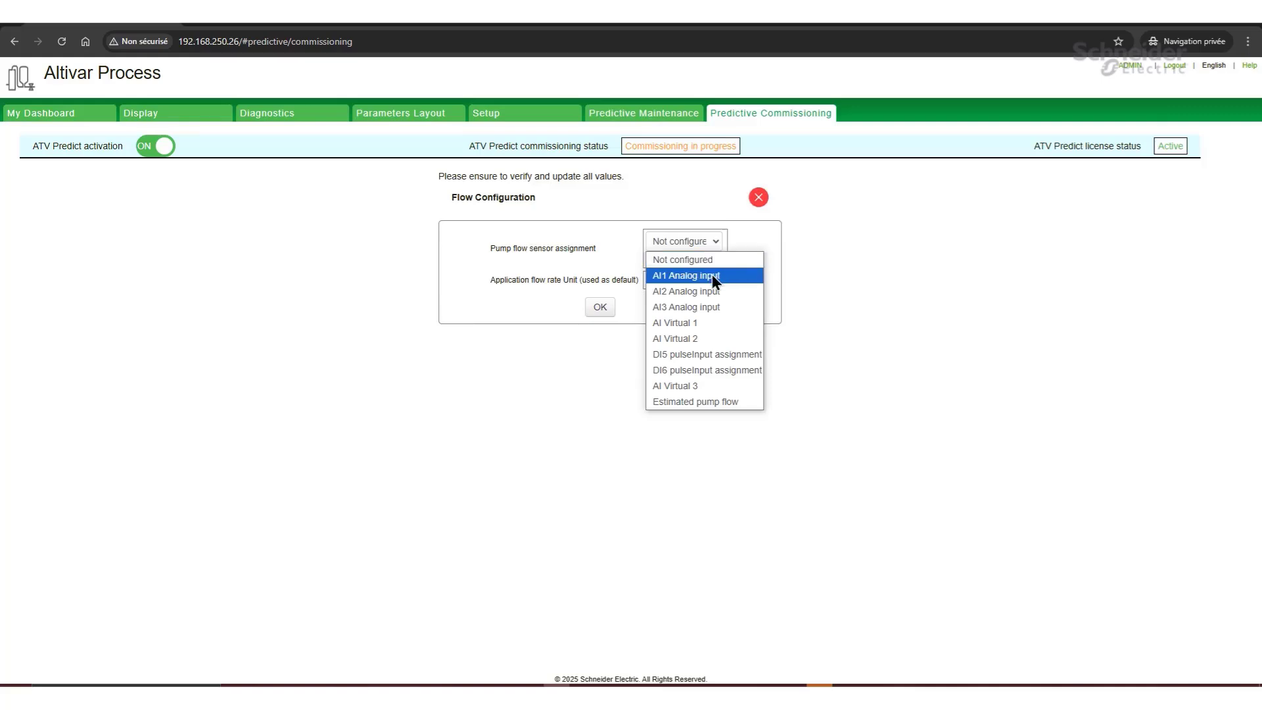
{"action": "left_click", "coordinate": [713, 307]}
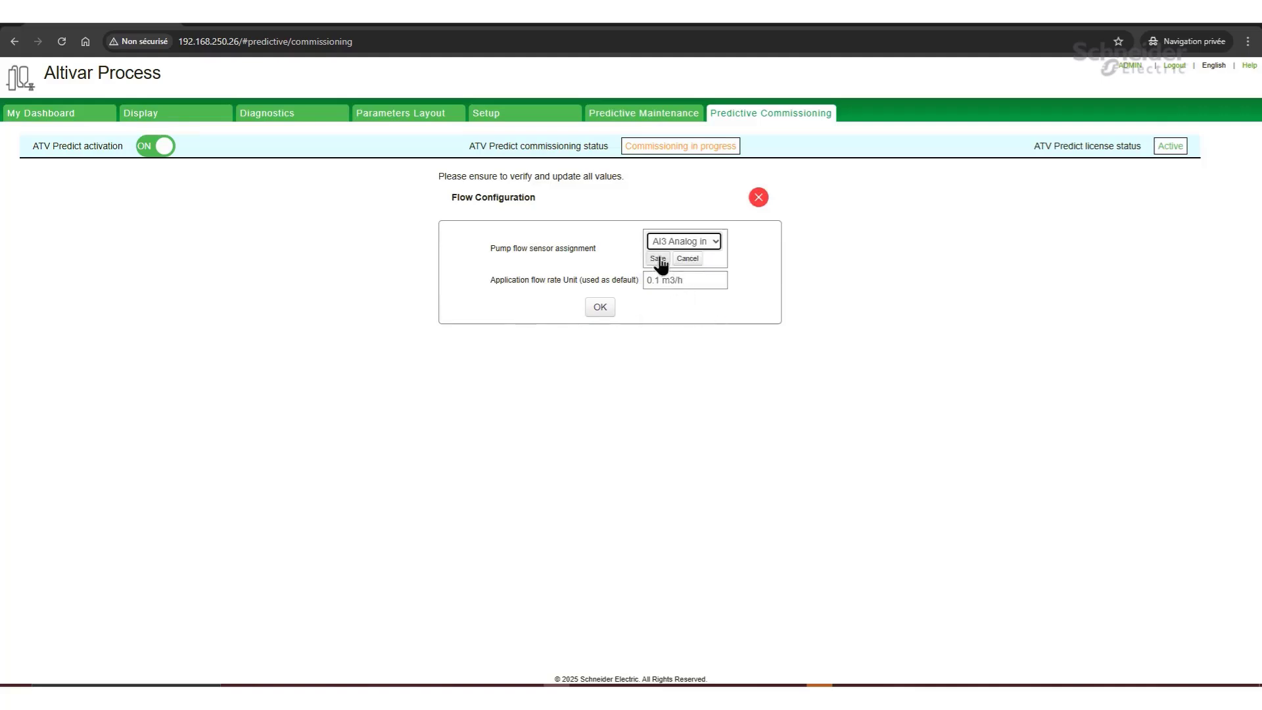
{"action": "left_click", "coordinate": [658, 259]}
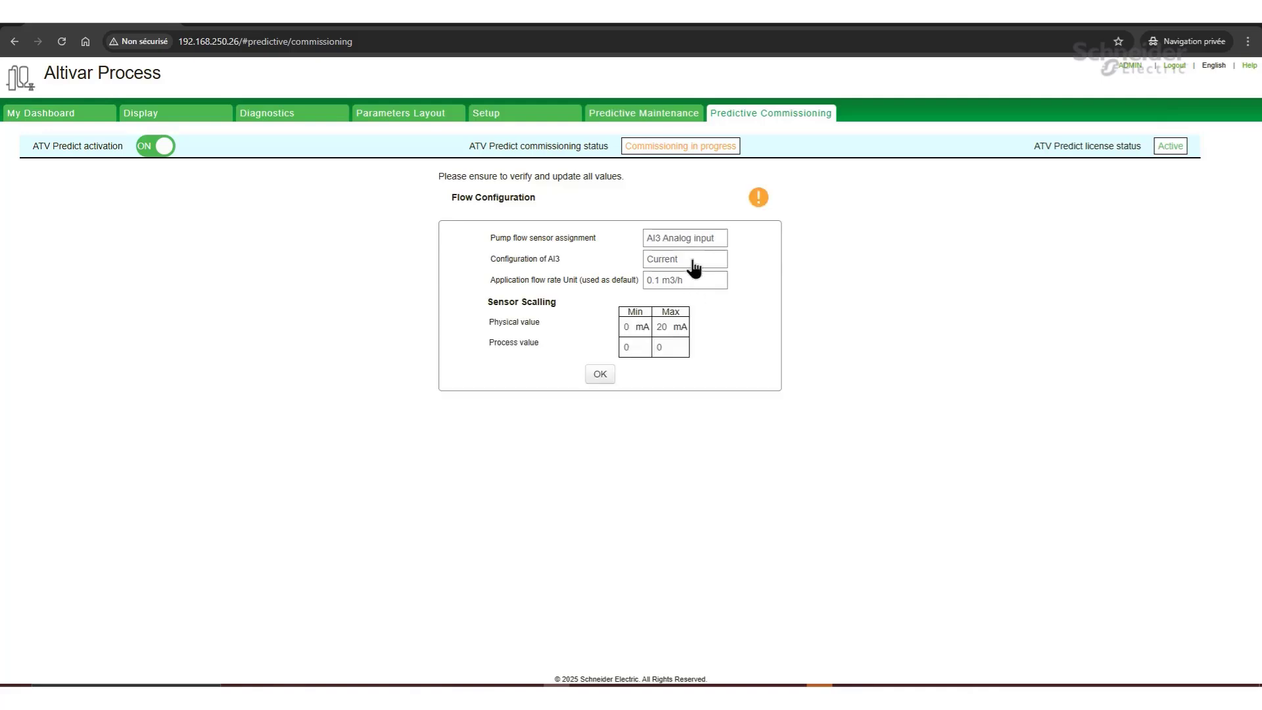
{"action": "left_click", "coordinate": [694, 268]}
{"action": "left_click", "coordinate": [705, 265]}
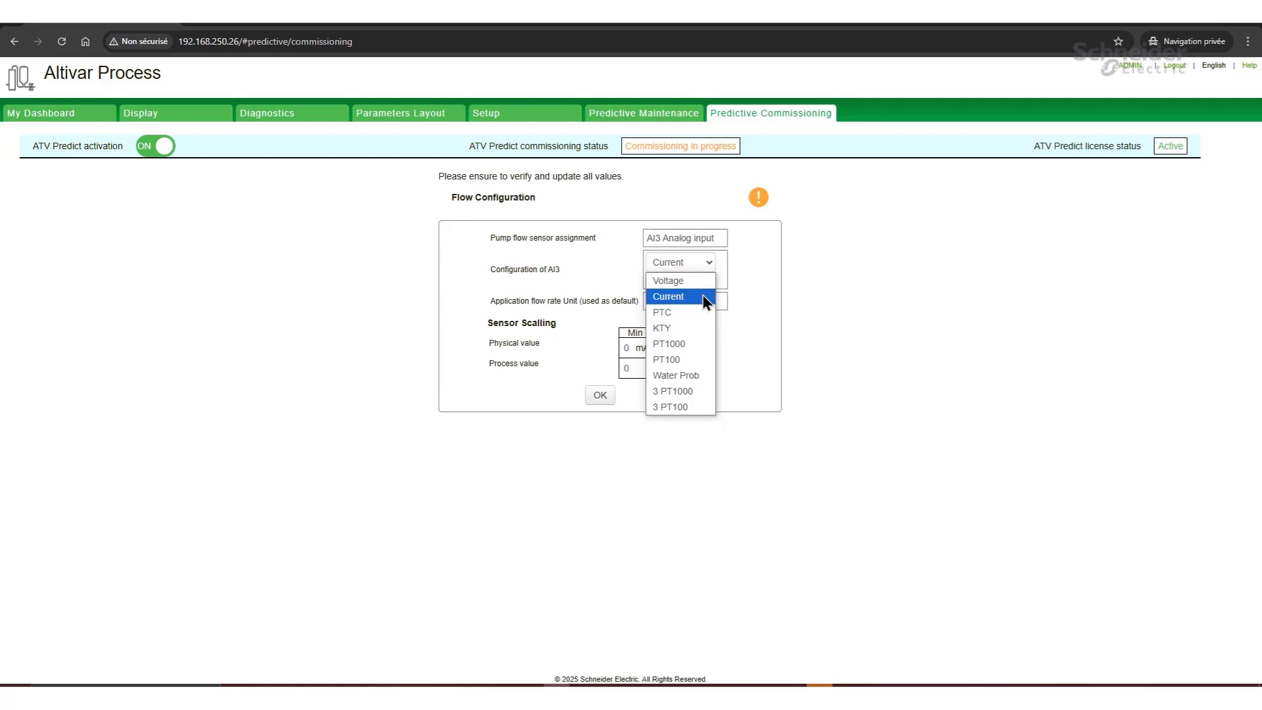
{"action": "left_click", "coordinate": [690, 296]}
{"action": "left_click", "coordinate": [659, 280]}
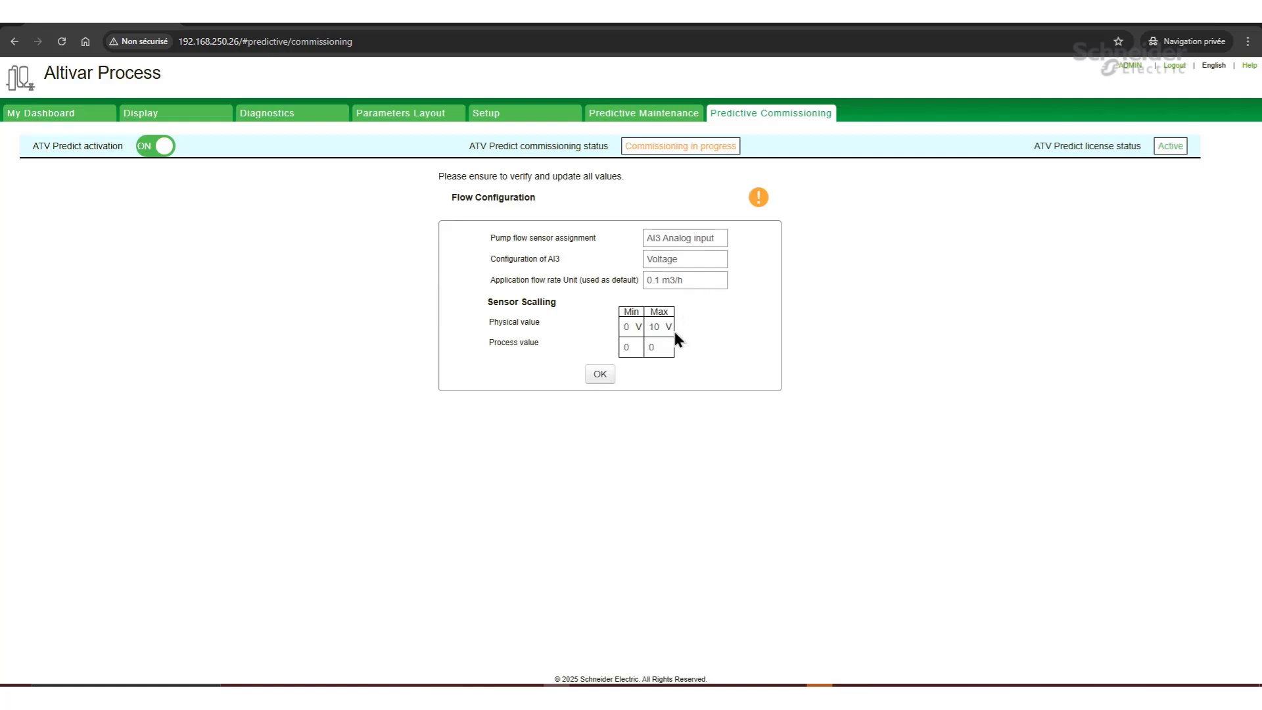
Step: Set the flow unit to 1 L/mn and maximum process value to 200, then confirm
{"action": "left_click", "coordinate": [687, 281]}
{"action": "left_click", "coordinate": [708, 288]}
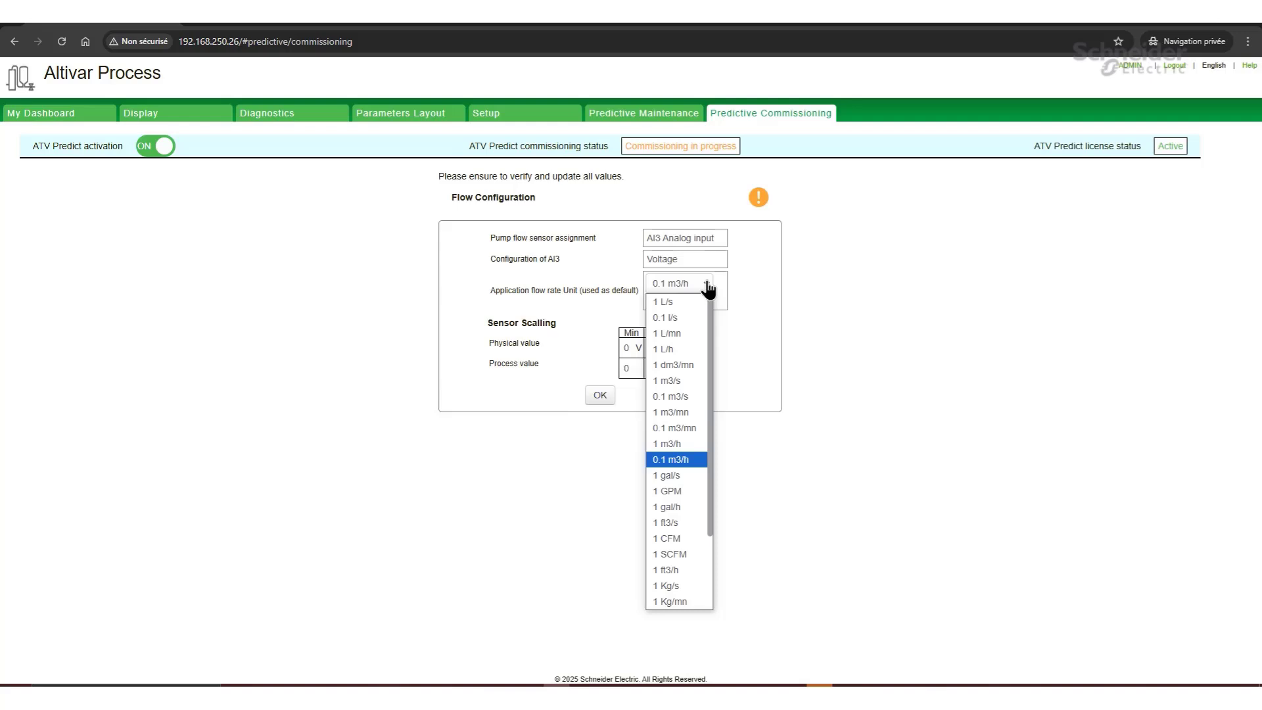
{"action": "left_click", "coordinate": [690, 330]}
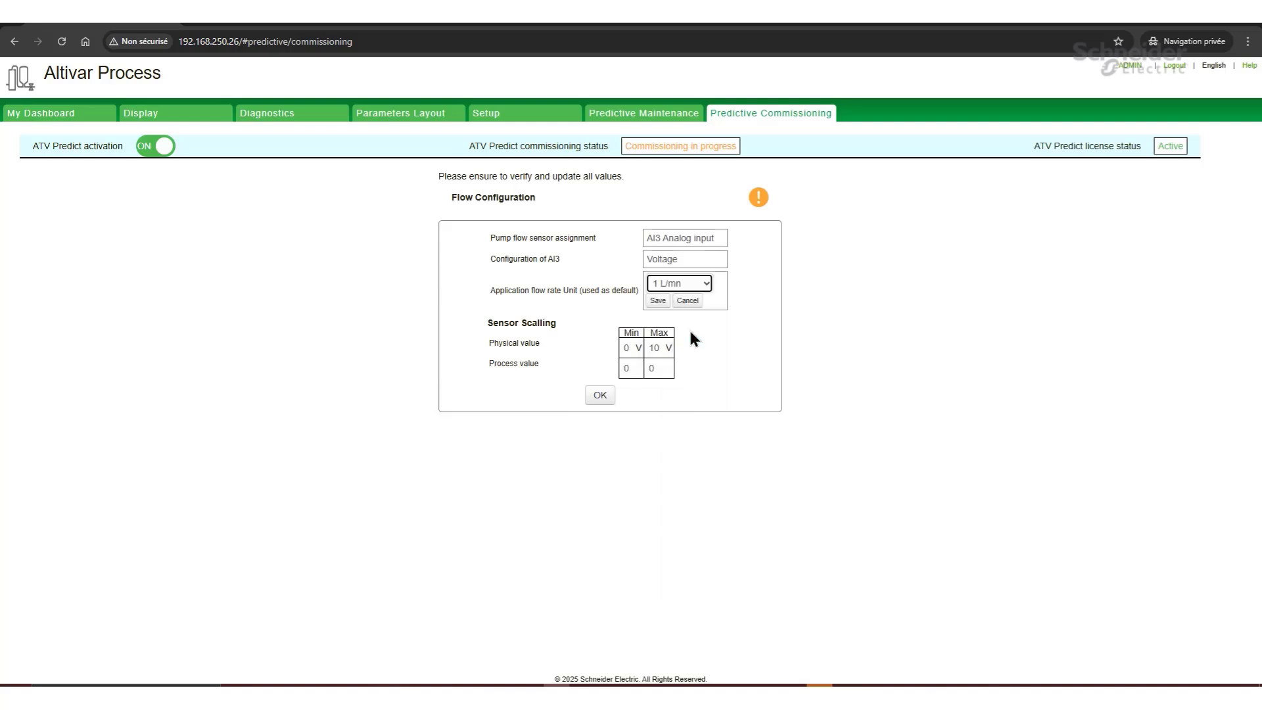
{"action": "left_click", "coordinate": [656, 302]}
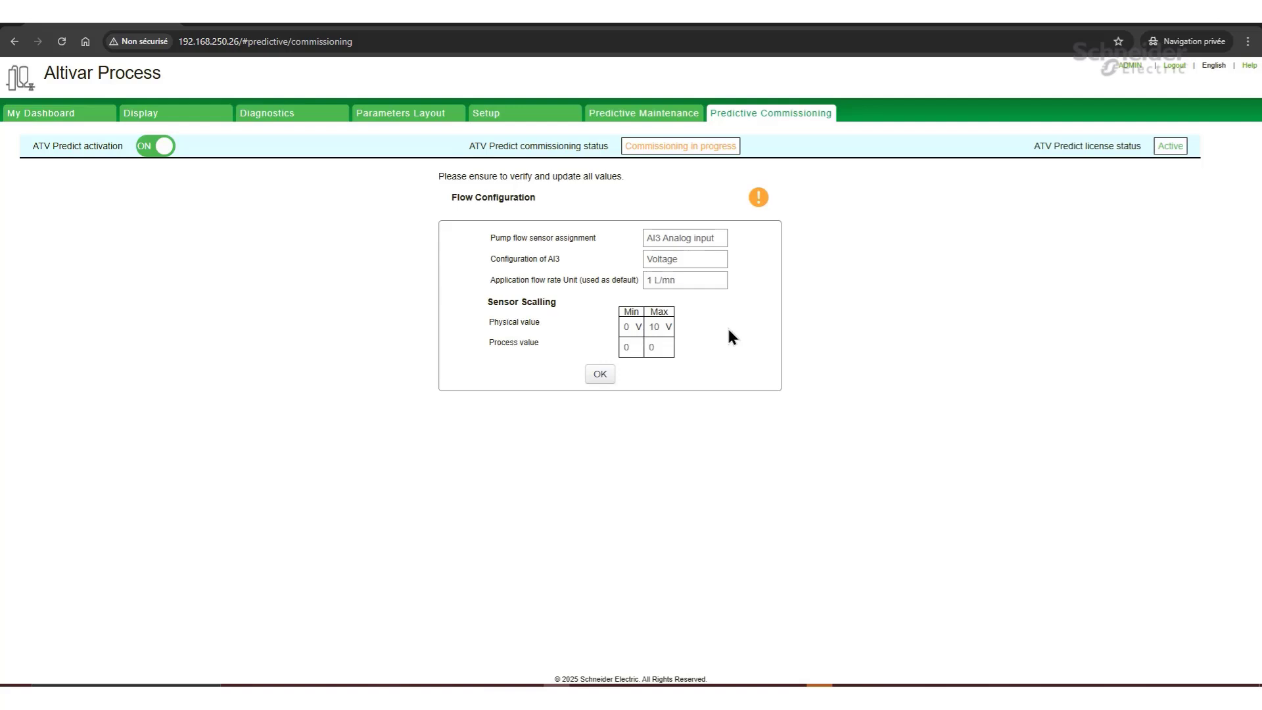
{"action": "left_click", "coordinate": [649, 342]}
{"action": "left_click", "coordinate": [653, 349]}
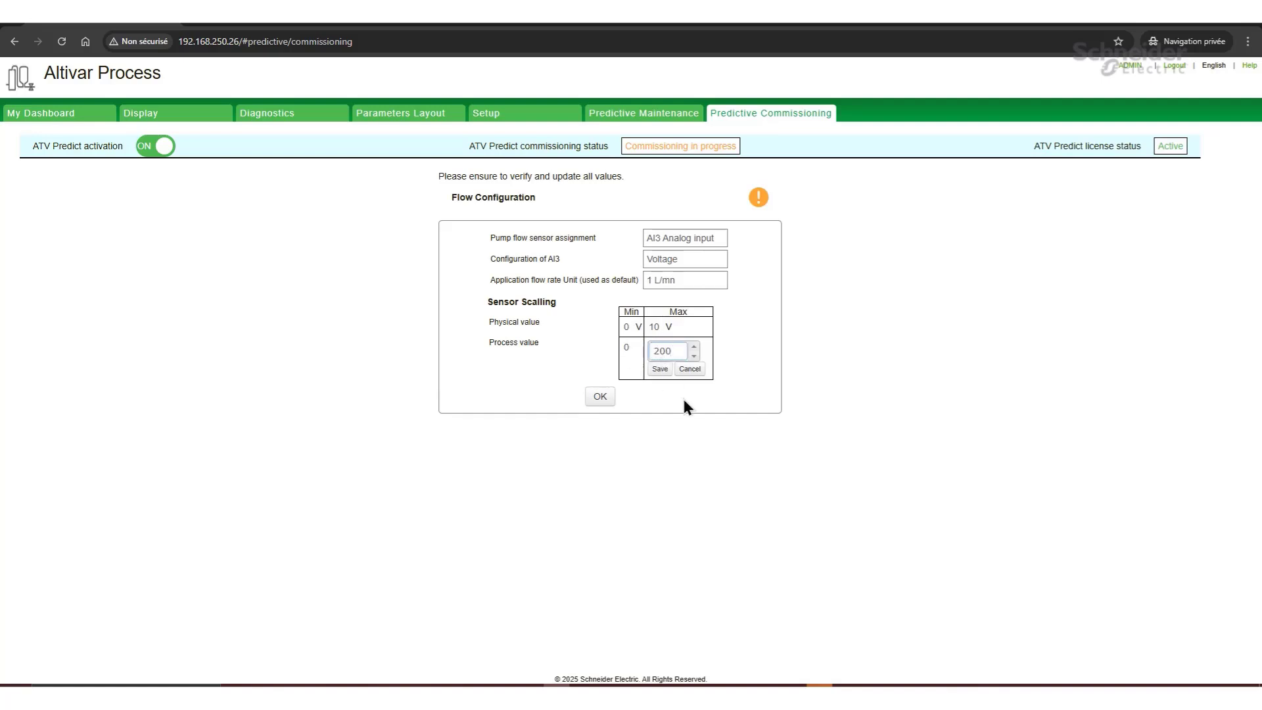
{"action": "left_click", "coordinate": [662, 370]}
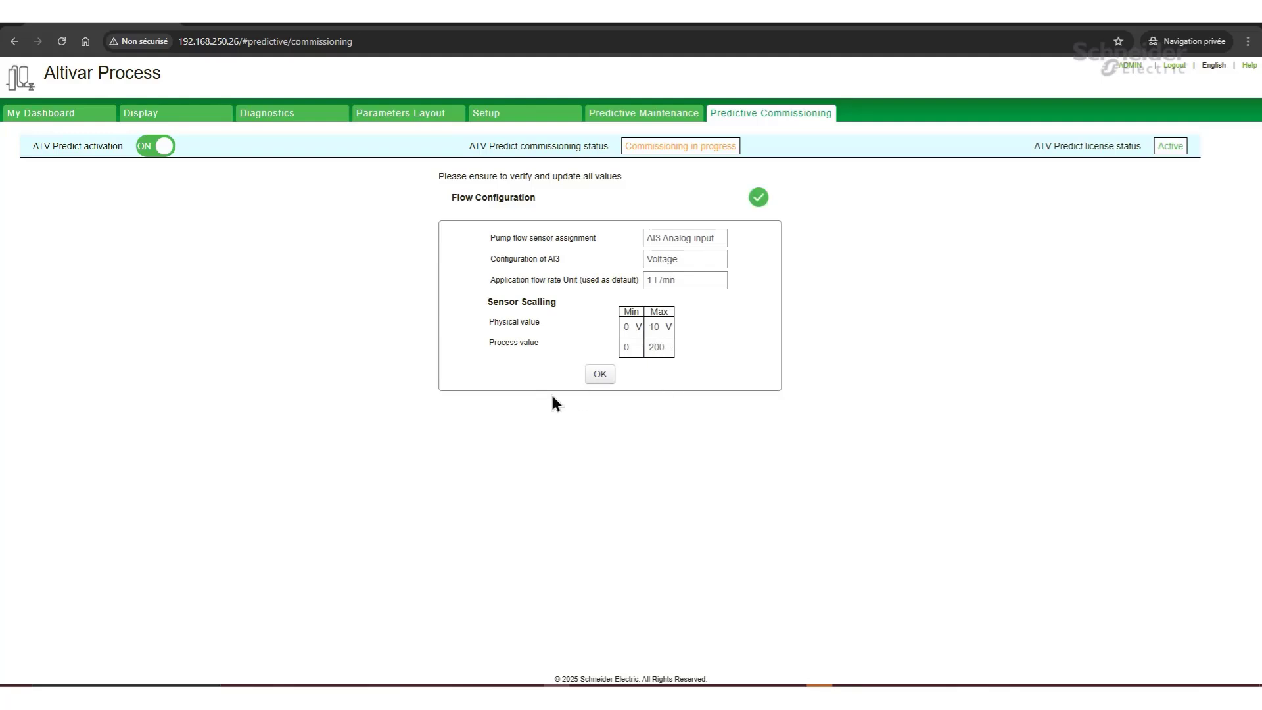
{"action": "left_click", "coordinate": [600, 375]}
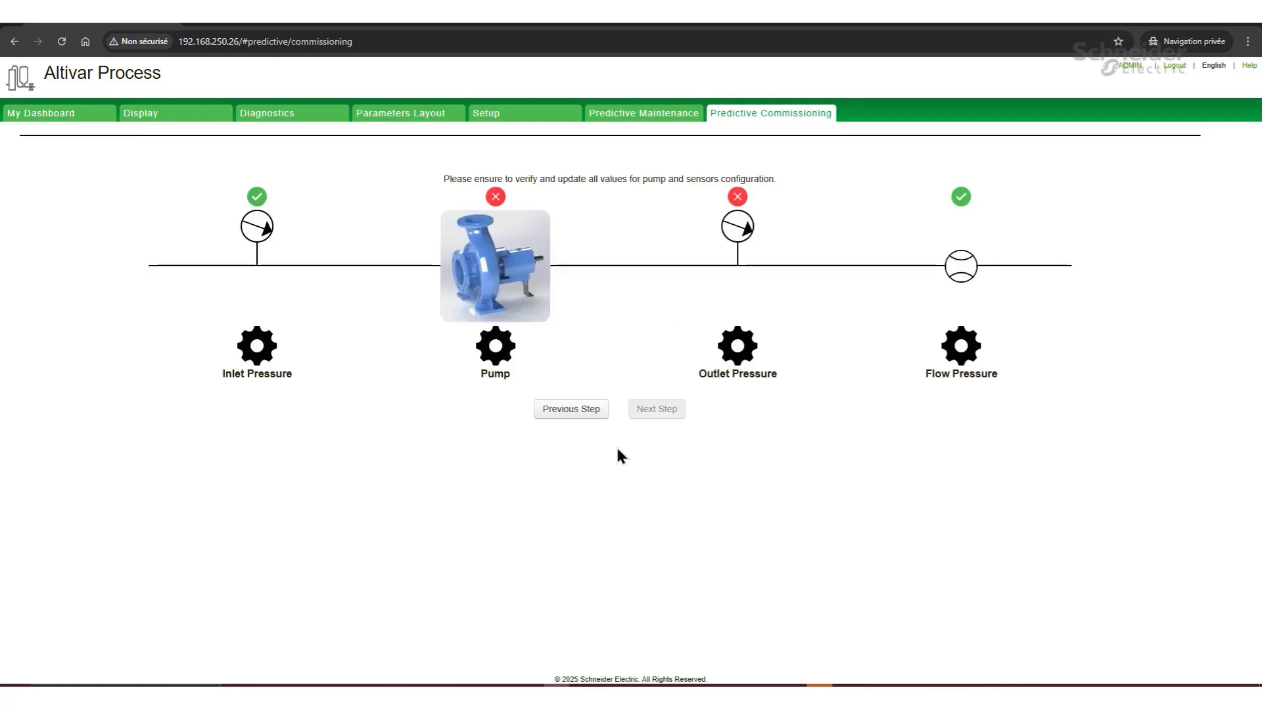
Step: In pump characteristics, set curve data to 'NPSH, P, H, Q data are activated' and save
{"action": "left_click", "coordinate": [495, 347]}
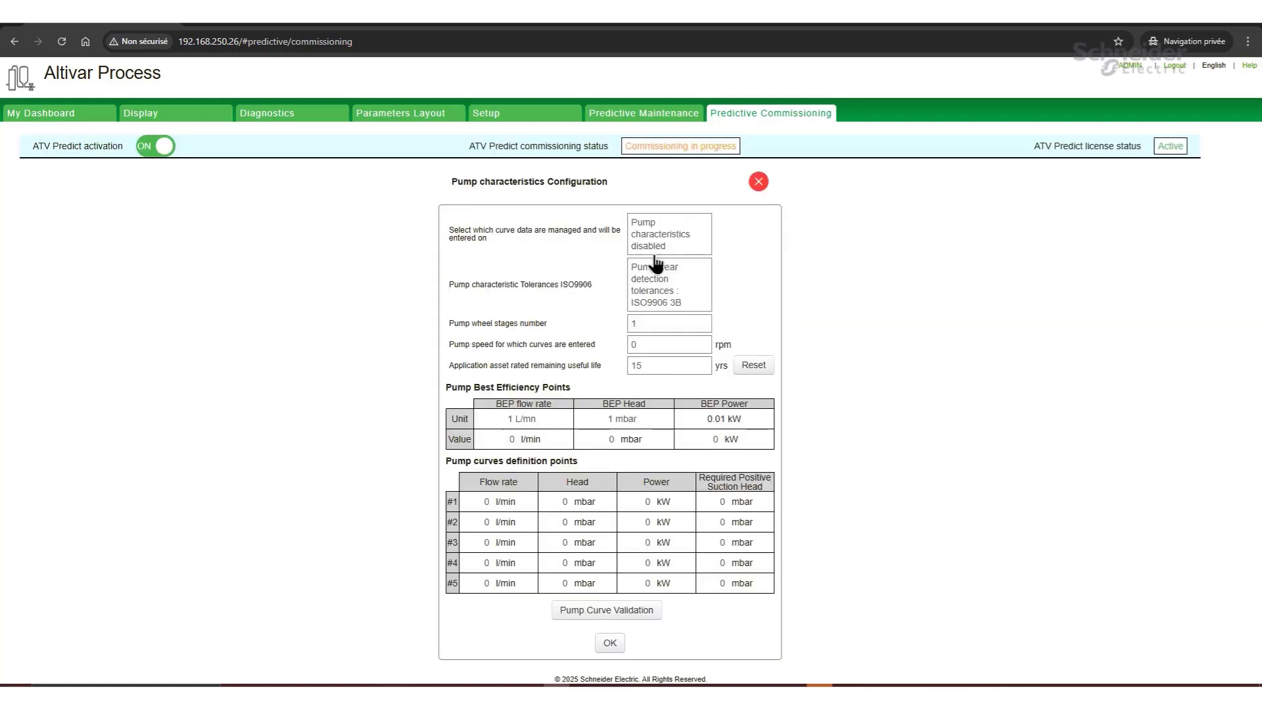
{"action": "left_click", "coordinate": [699, 228]}
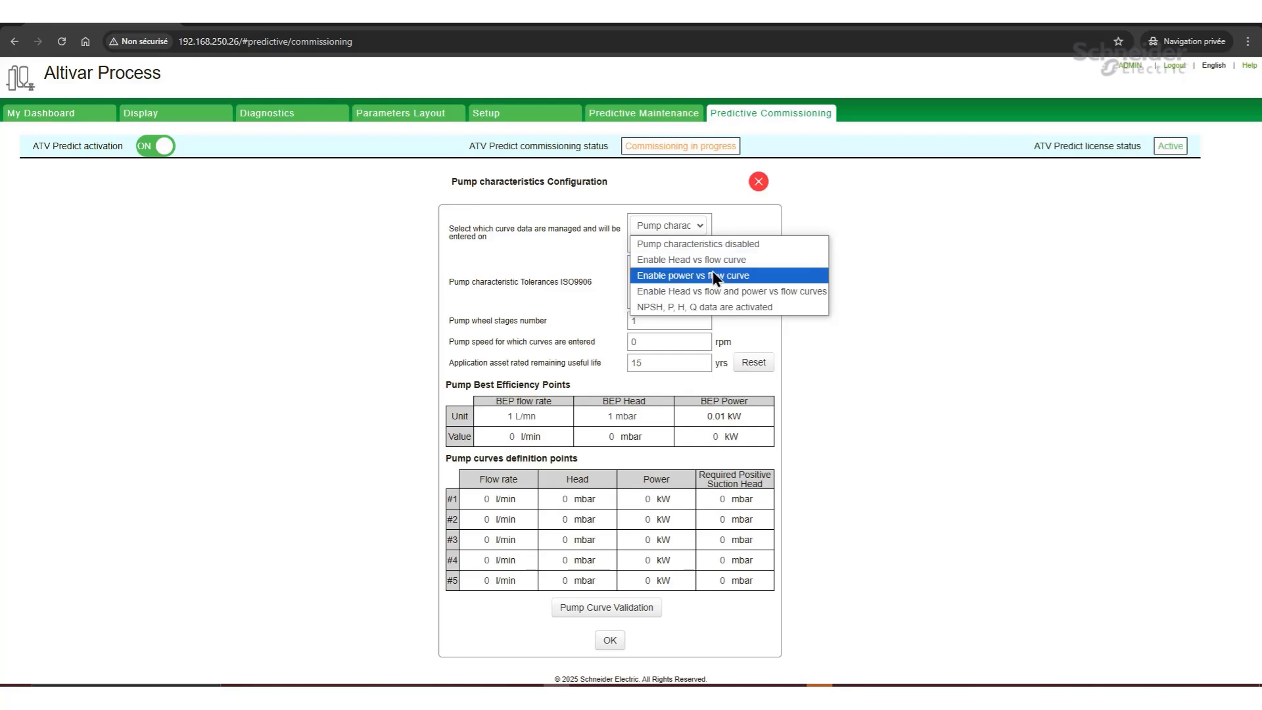
{"action": "left_click", "coordinate": [719, 307]}
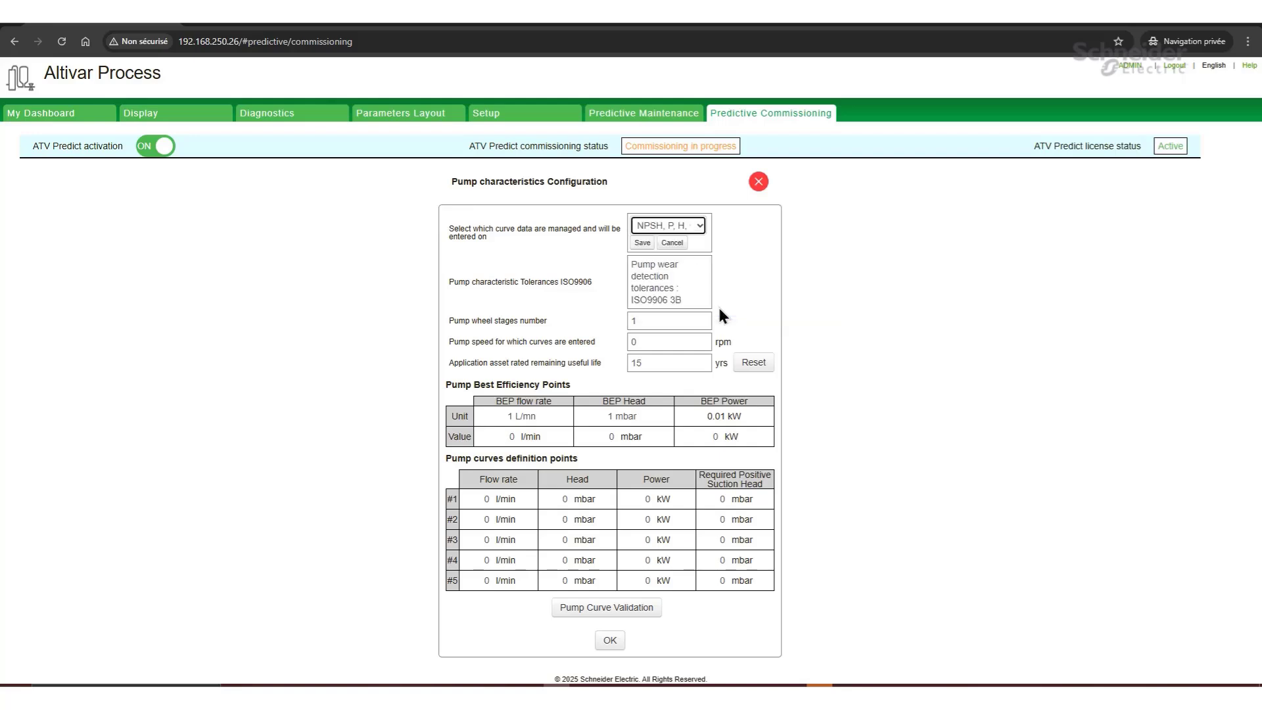
{"action": "left_click", "coordinate": [670, 243]}
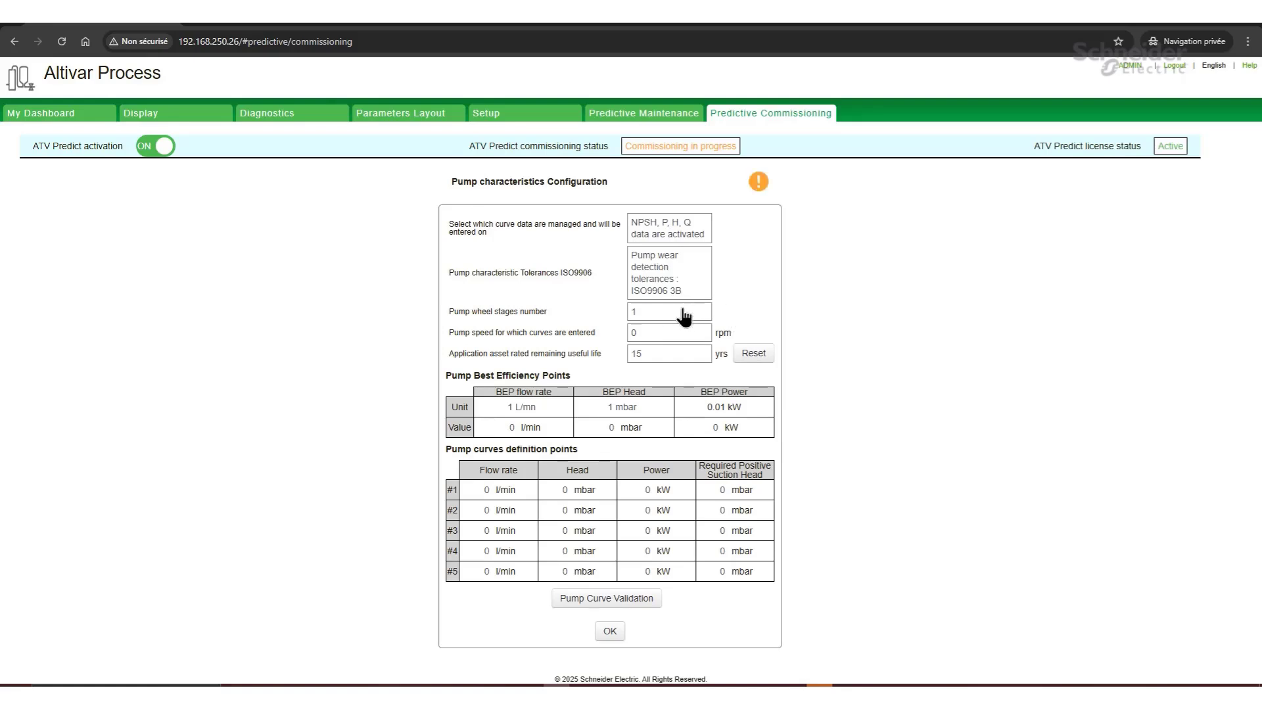
Step: Set pump speed to 2900 rpm and useful life to 8 years, then validate the pump curve
{"action": "left_click", "coordinate": [687, 332]}
{"action": "double_click", "coordinate": [674, 335]}
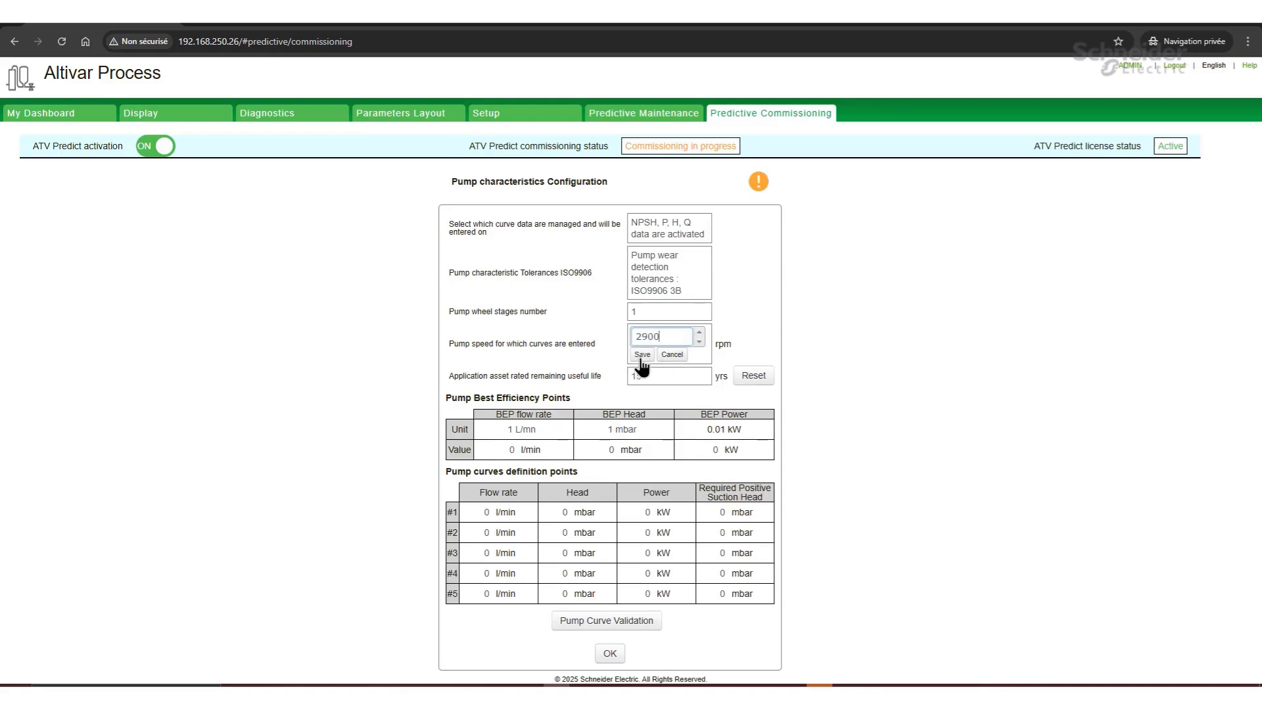
{"action": "left_click", "coordinate": [643, 358]}
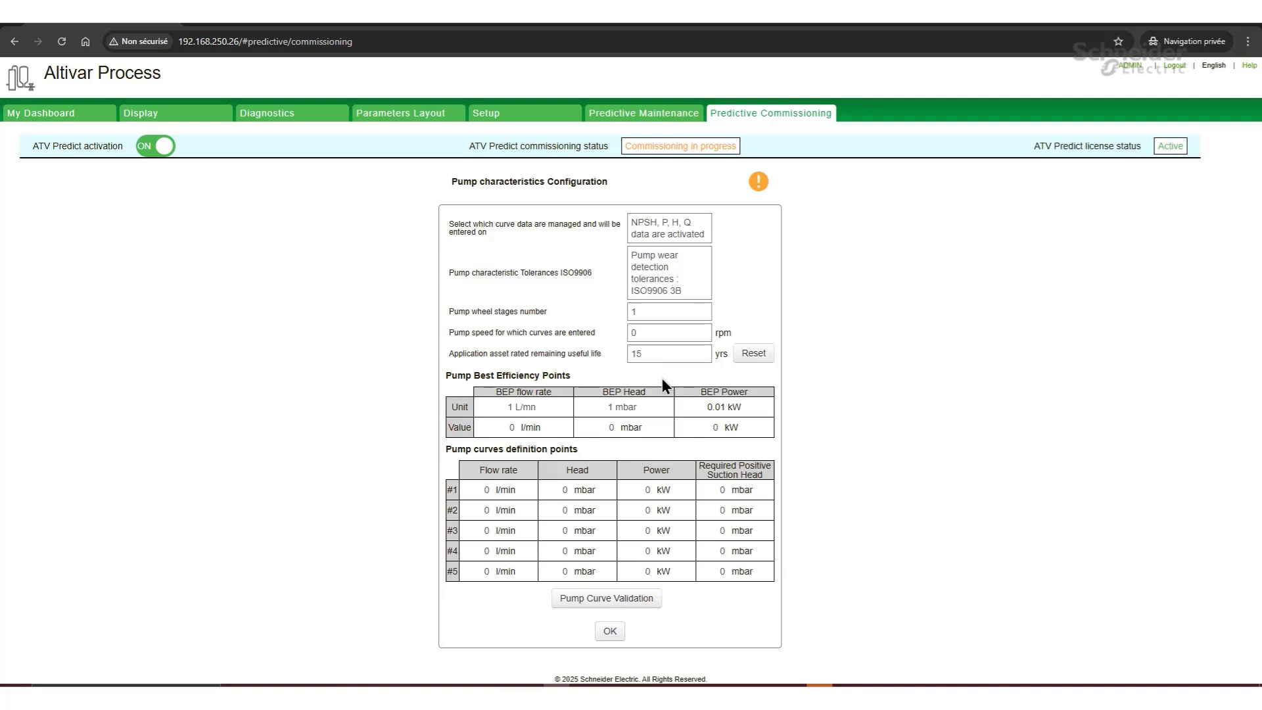
{"action": "left_click", "coordinate": [657, 355]}
{"action": "double_click", "coordinate": [636, 357]}
{"action": "type", "text": "8"}
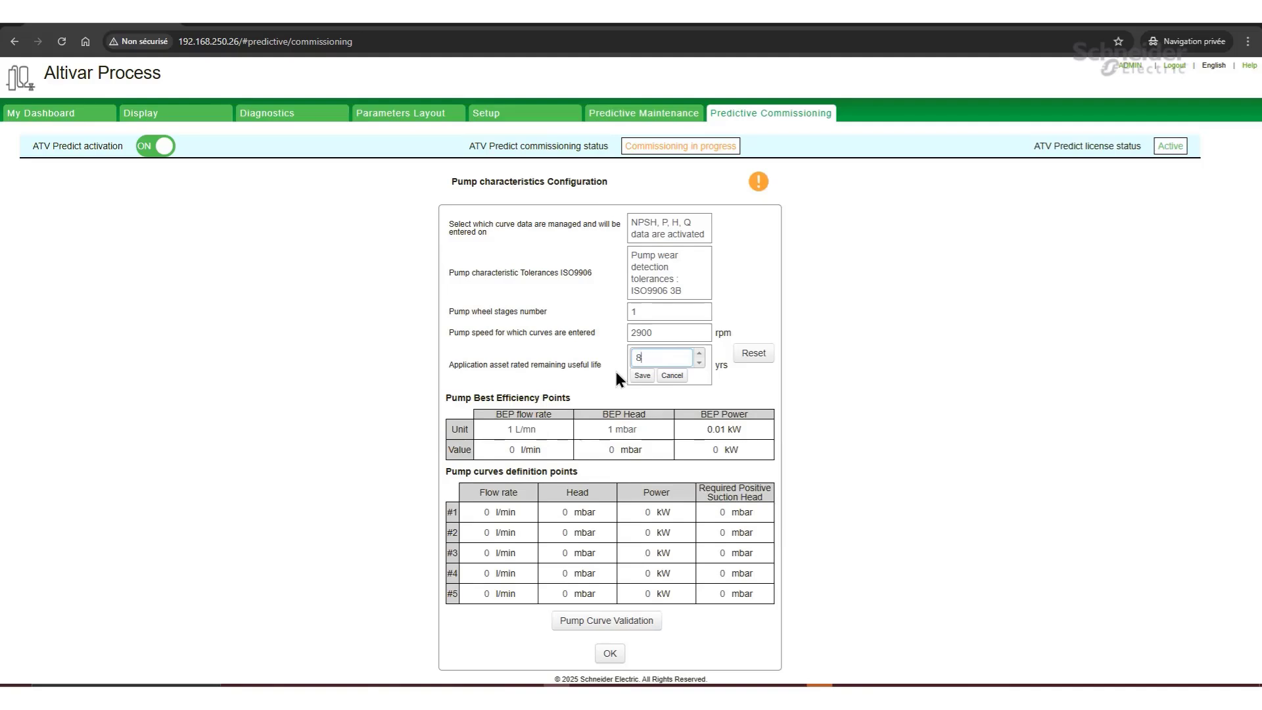
{"action": "left_click", "coordinate": [639, 376]}
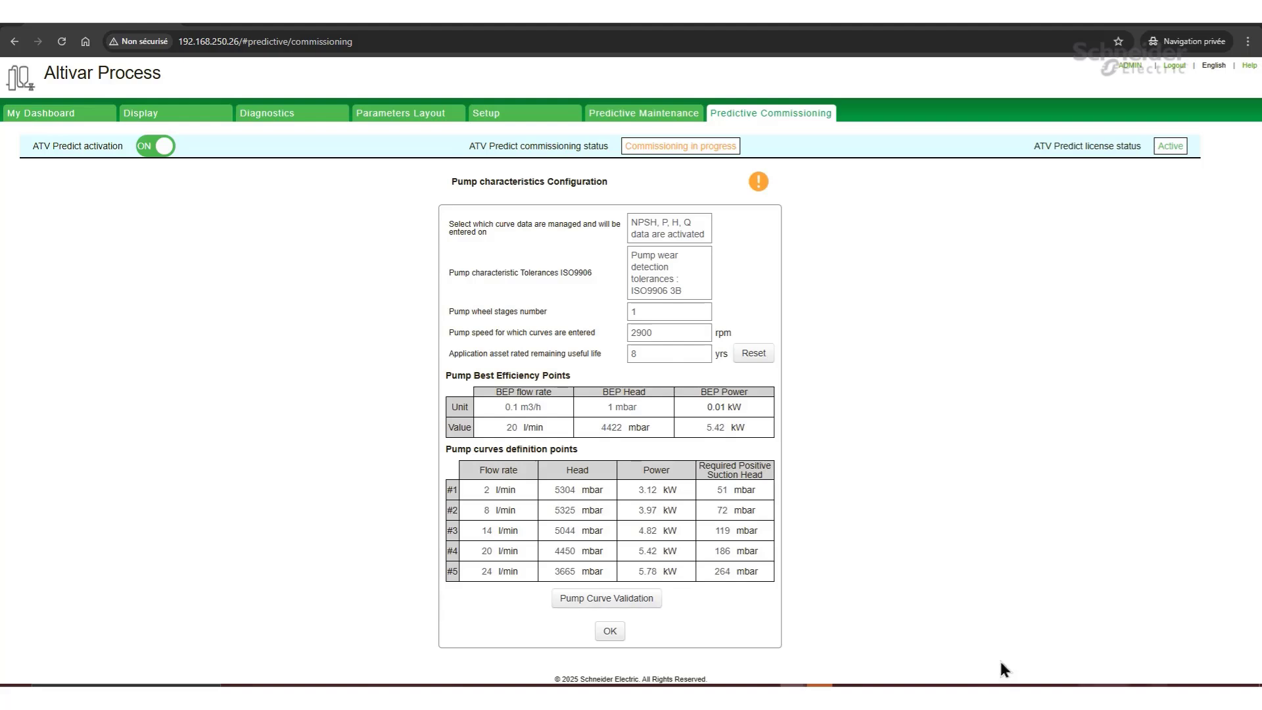
{"action": "left_click", "coordinate": [615, 600]}
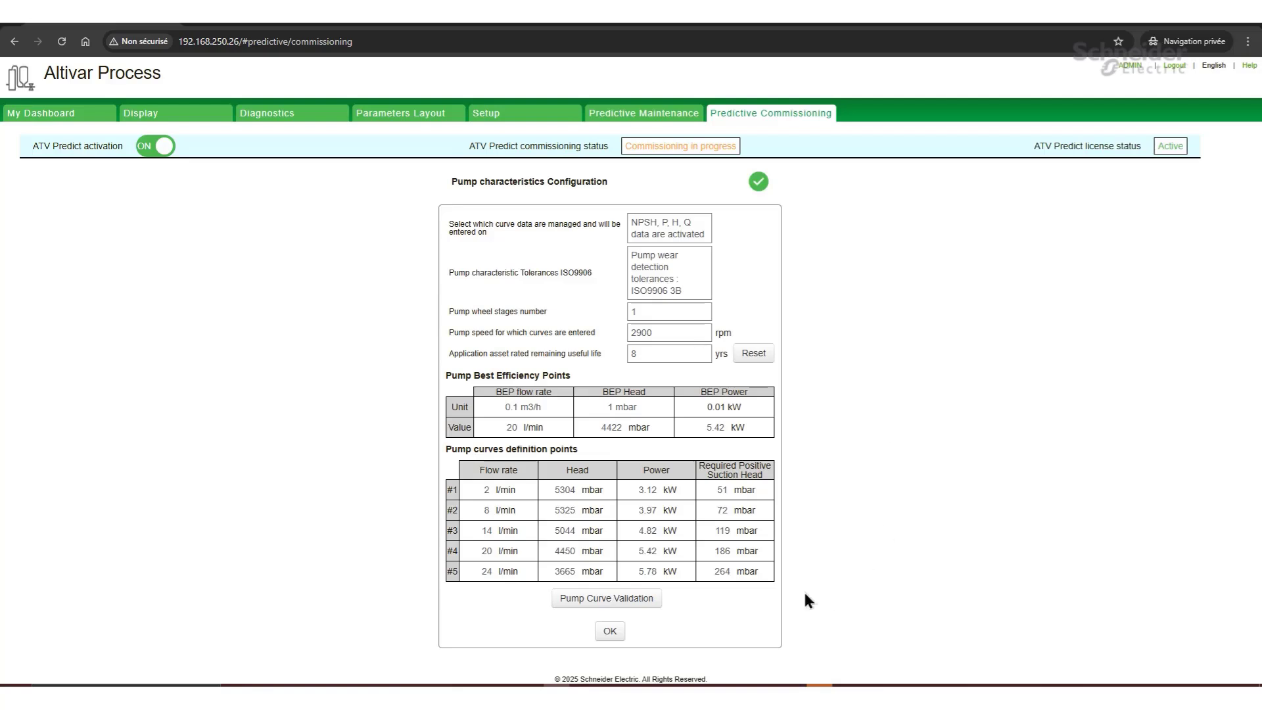
Step: Confirm the pump curves, keep PUMP as the application, and finish the wizard to load the diagnostics dashboard
{"action": "left_click", "coordinate": [610, 632]}
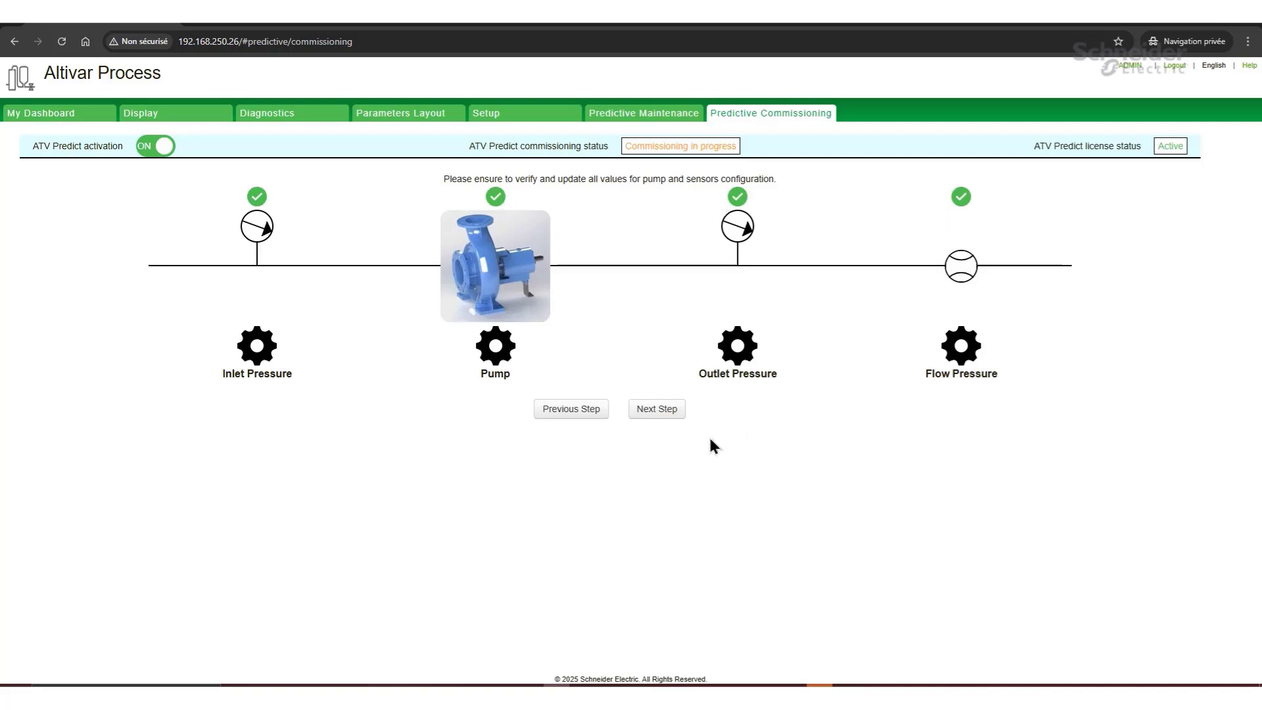
{"action": "left_click", "coordinate": [650, 410]}
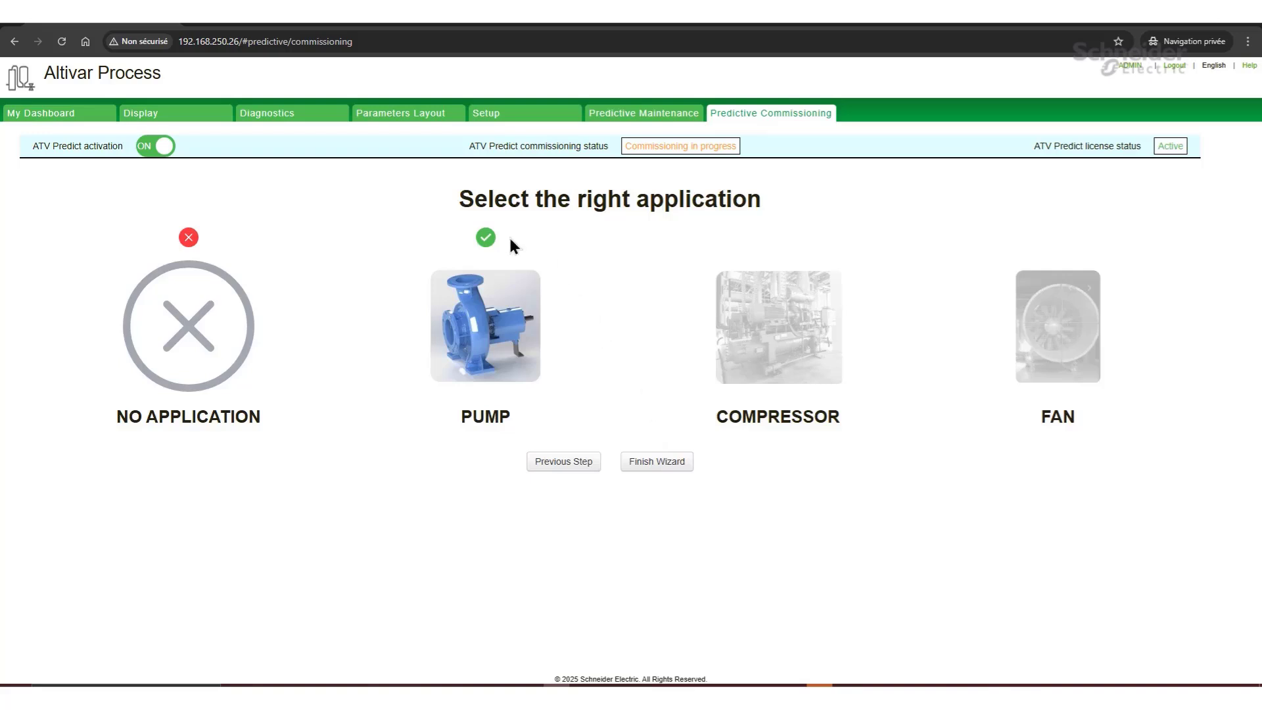
{"action": "left_click", "coordinate": [666, 464]}
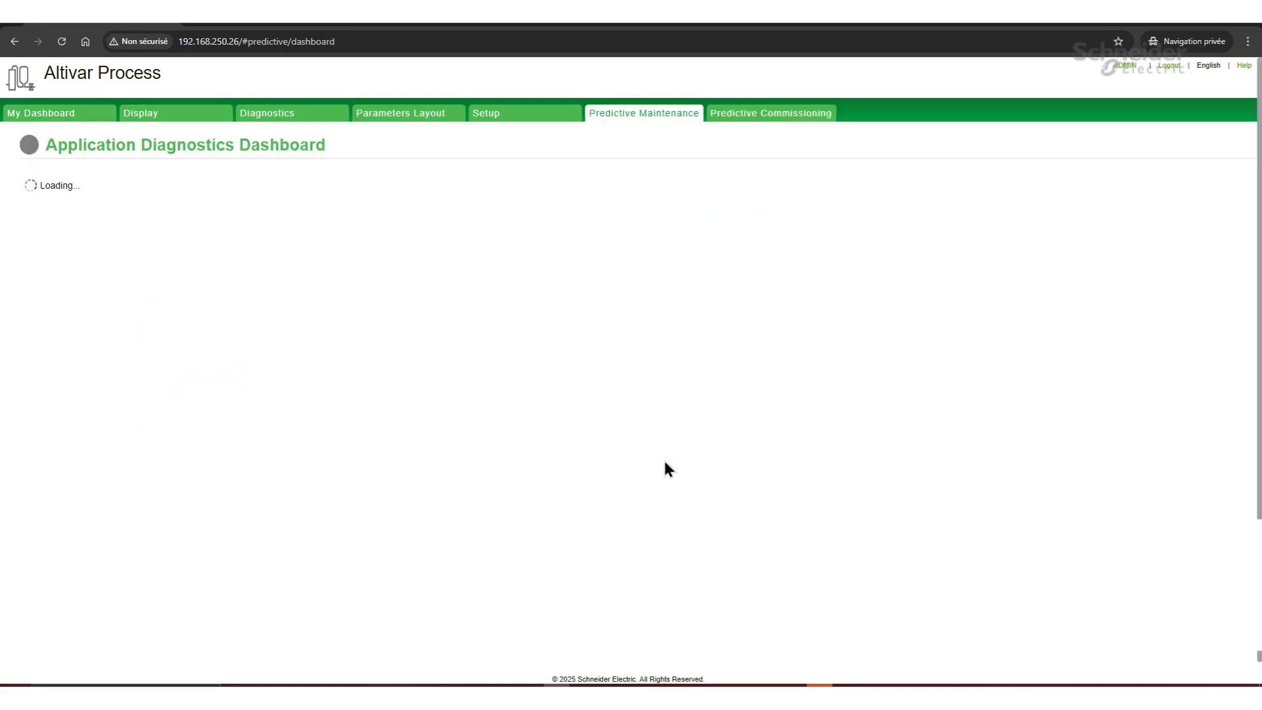